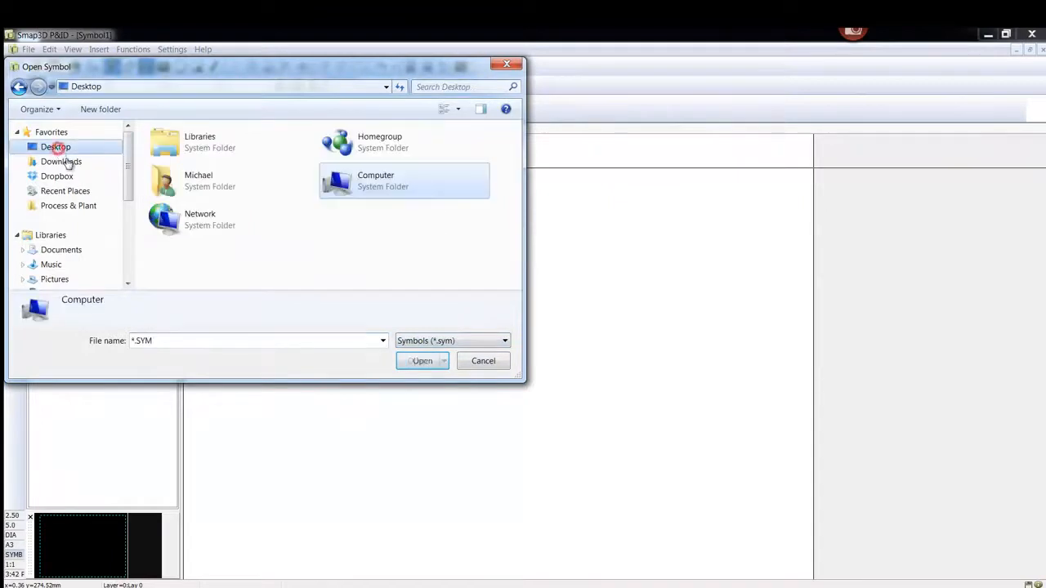
Open Valves.DXF from the desktop as a DXF symbol, importing the modelspace drawing extents with the ACAD_to_SYM.MAP map file
click(418, 341)
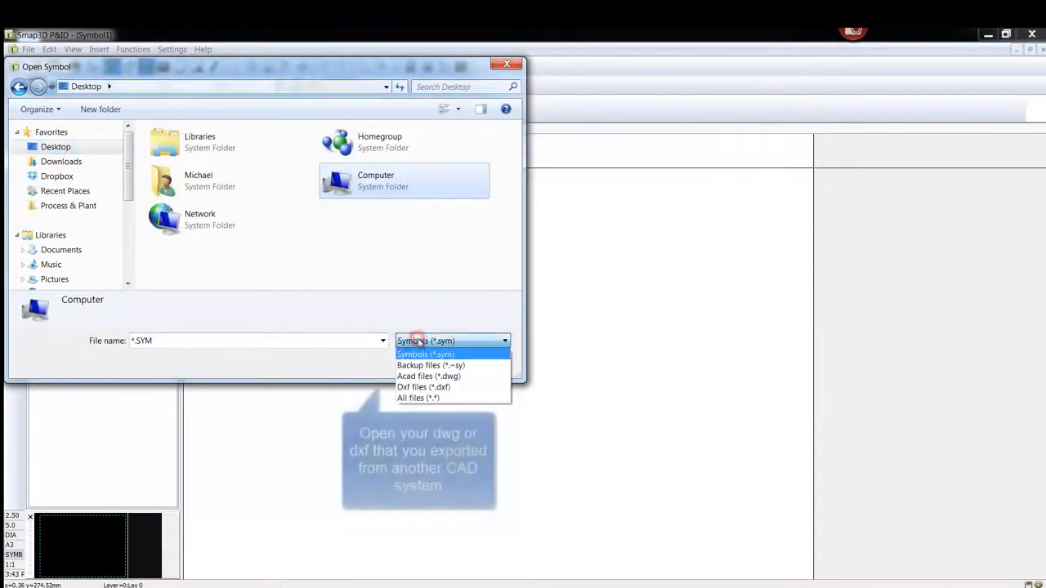
click(452, 388)
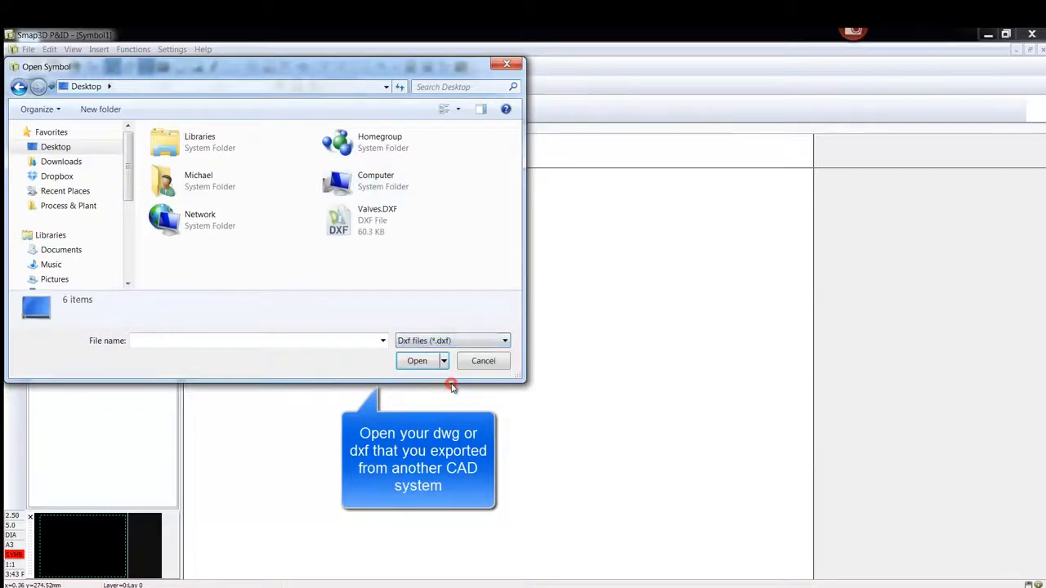
click(355, 233)
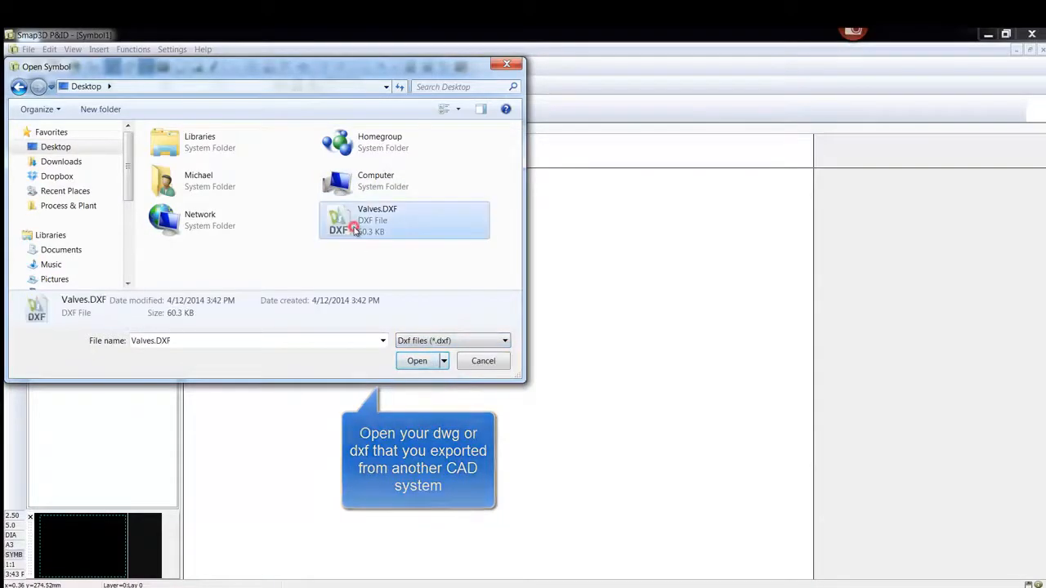
click(424, 366)
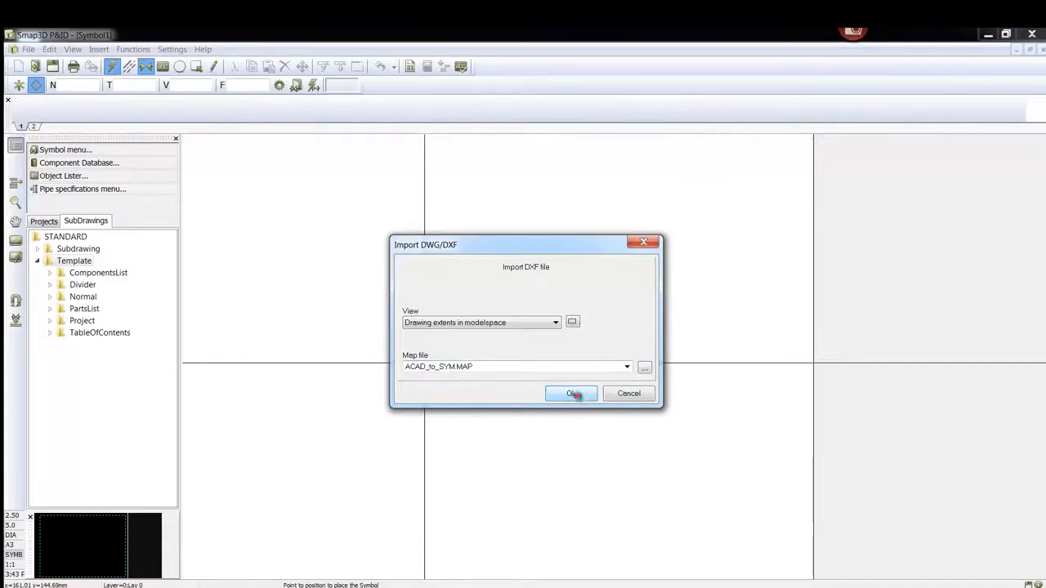
click(574, 394)
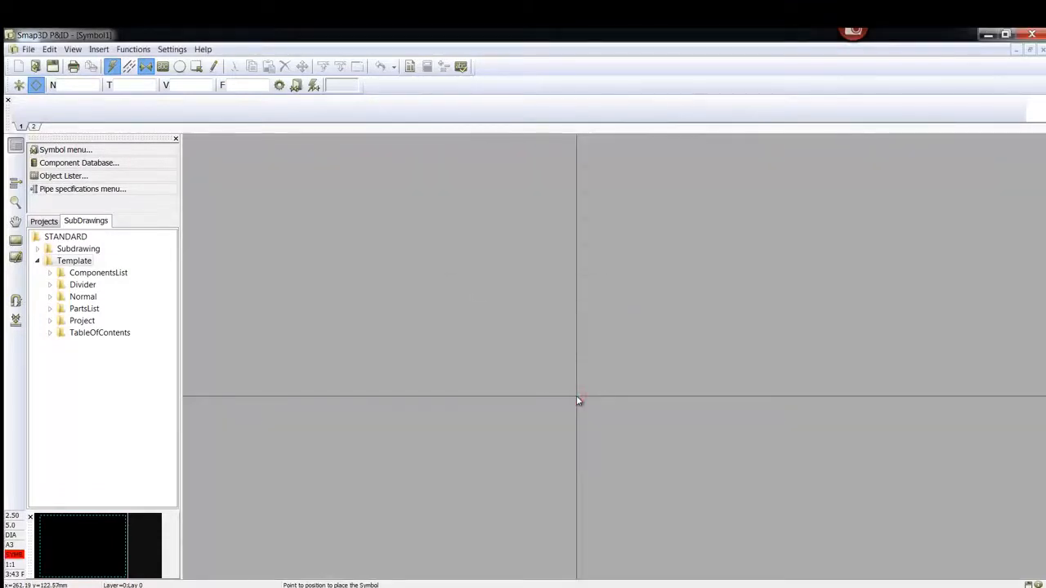
Area-select and delete everything left of the check valve, including the unloading valve, shuttle valve and their labels
click(391, 360)
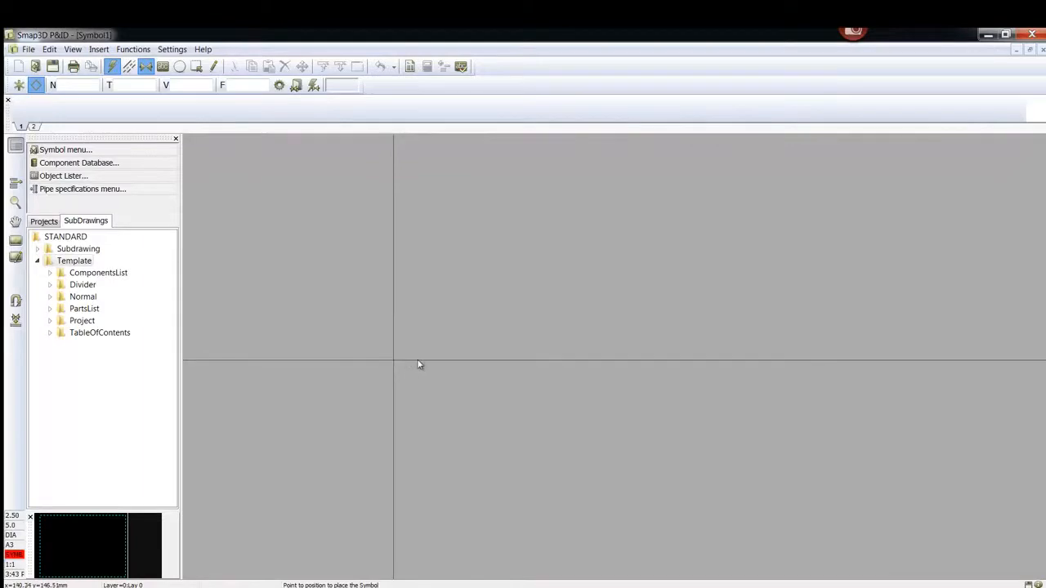
middle_drag(462, 350, 524, 280)
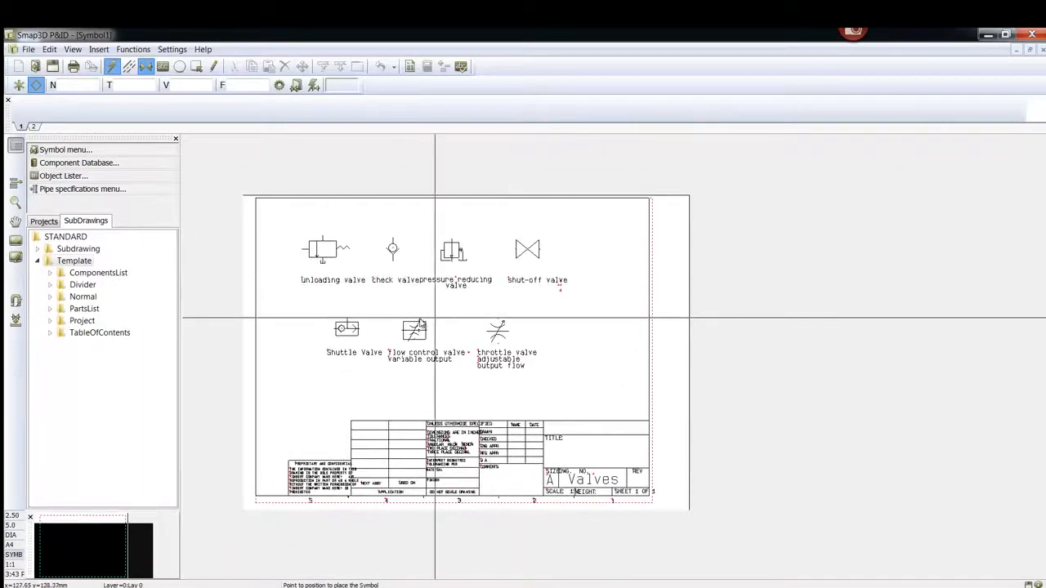
middle_drag(419, 330, 438, 328)
scroll(440, 330, up, 1)
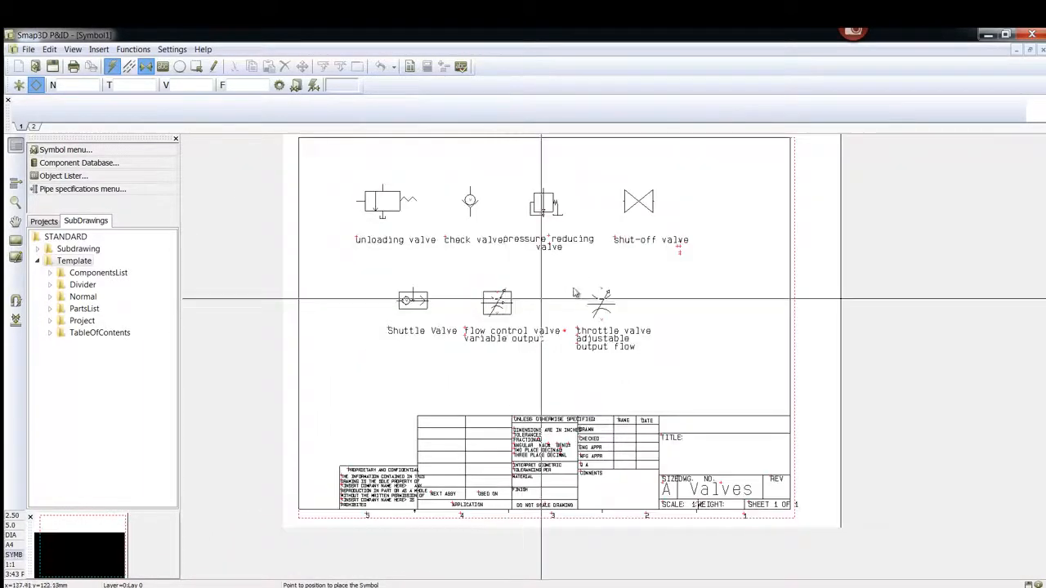
middle_drag(587, 288, 549, 349)
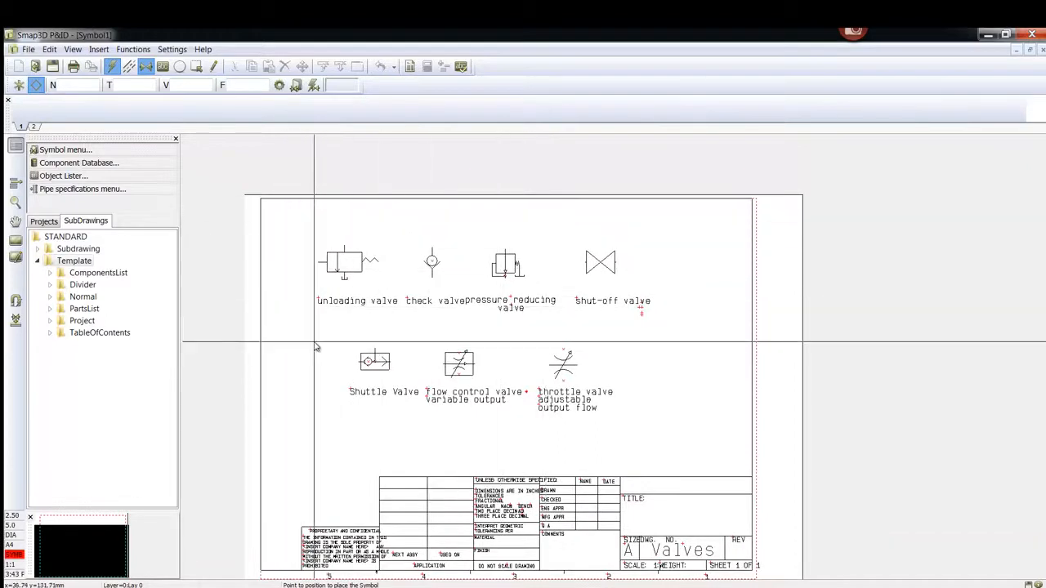
click(197, 68)
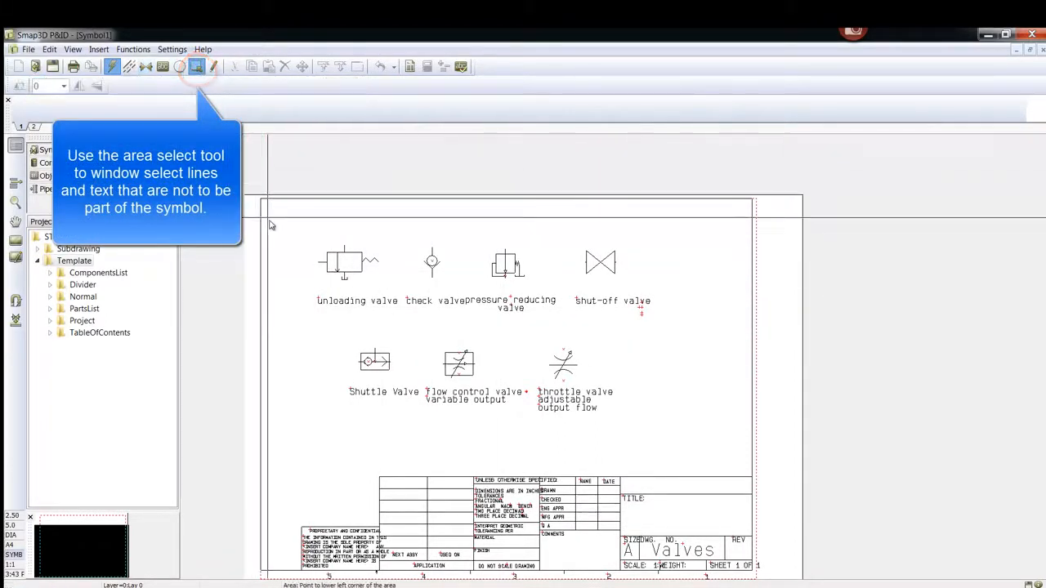
click(246, 172)
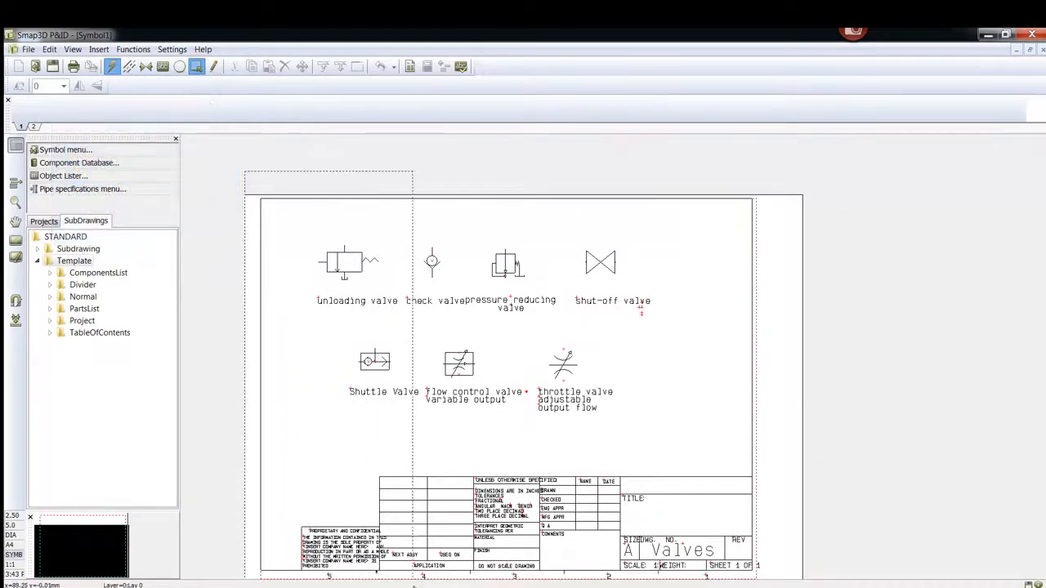
click(413, 583)
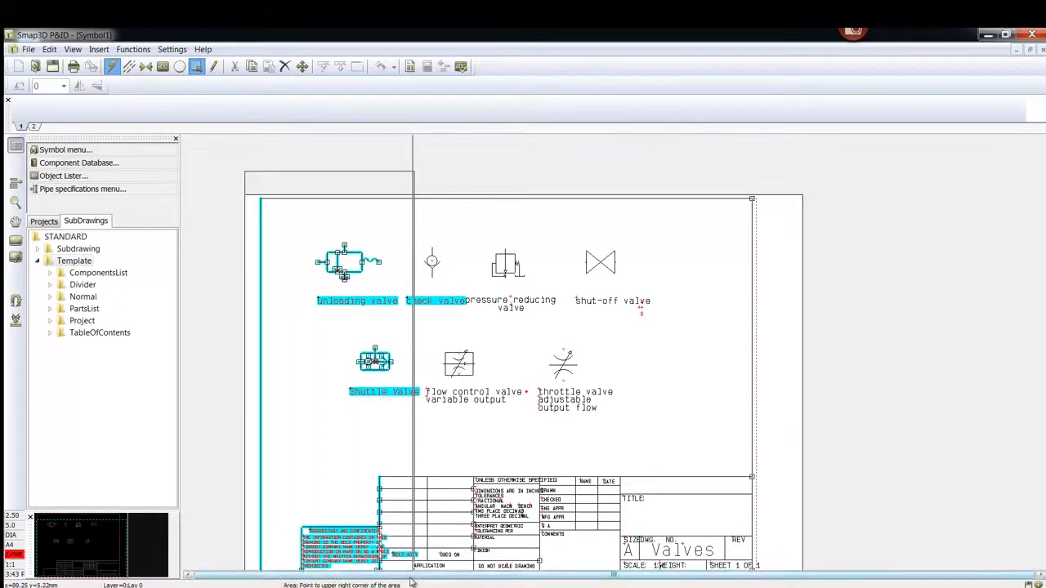
key(Delete)
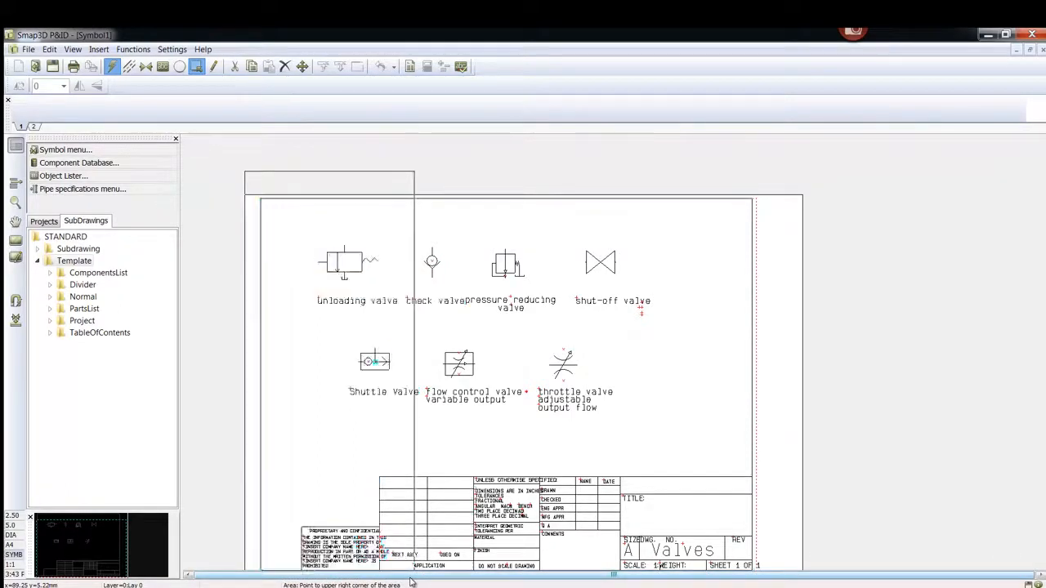
Area-select and delete the valves, labels, border and title block lines to the right of the check valve
click(822, 176)
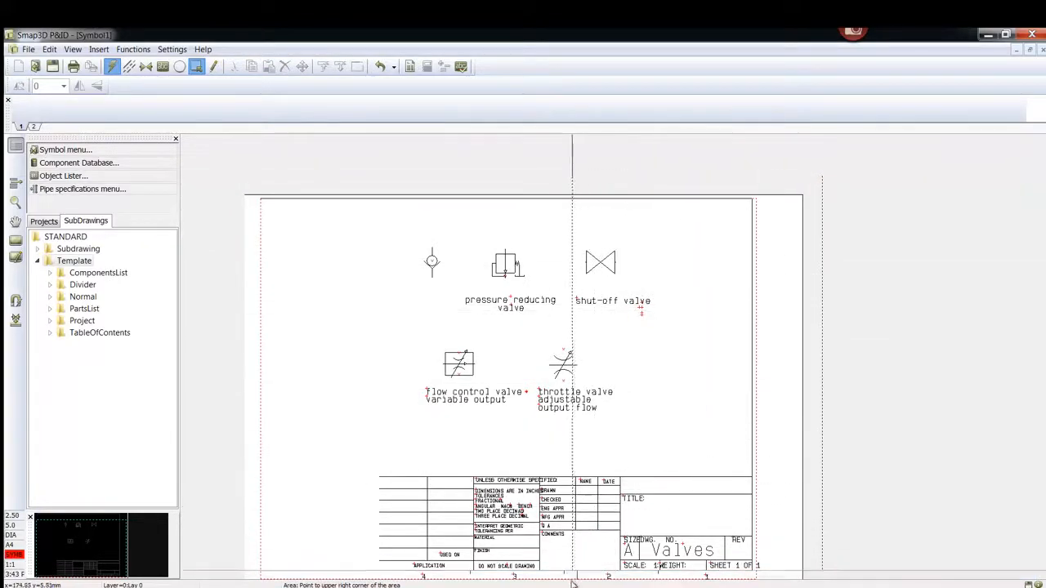
click(527, 581)
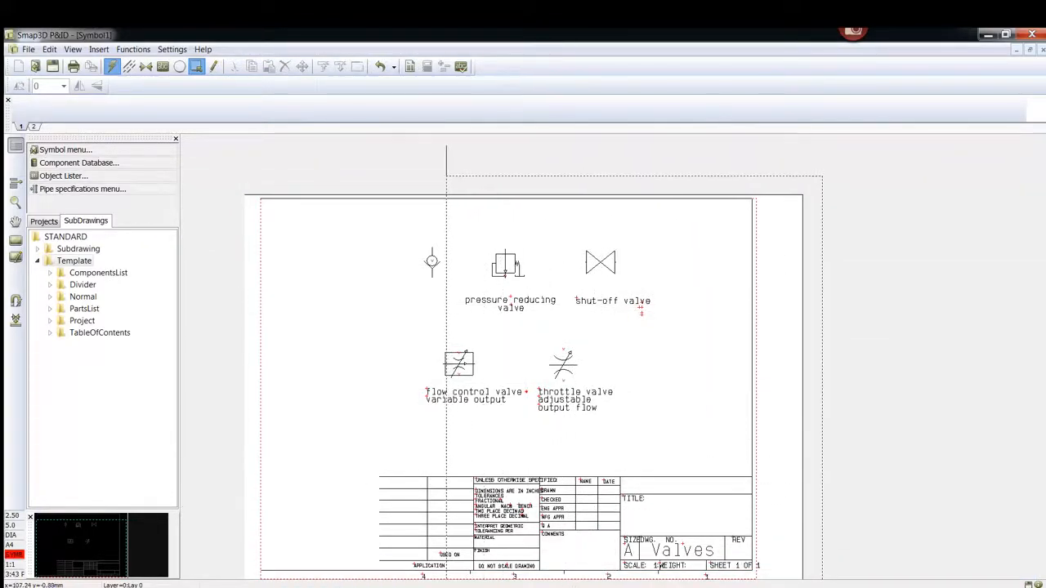
click(446, 580)
key(Delete)
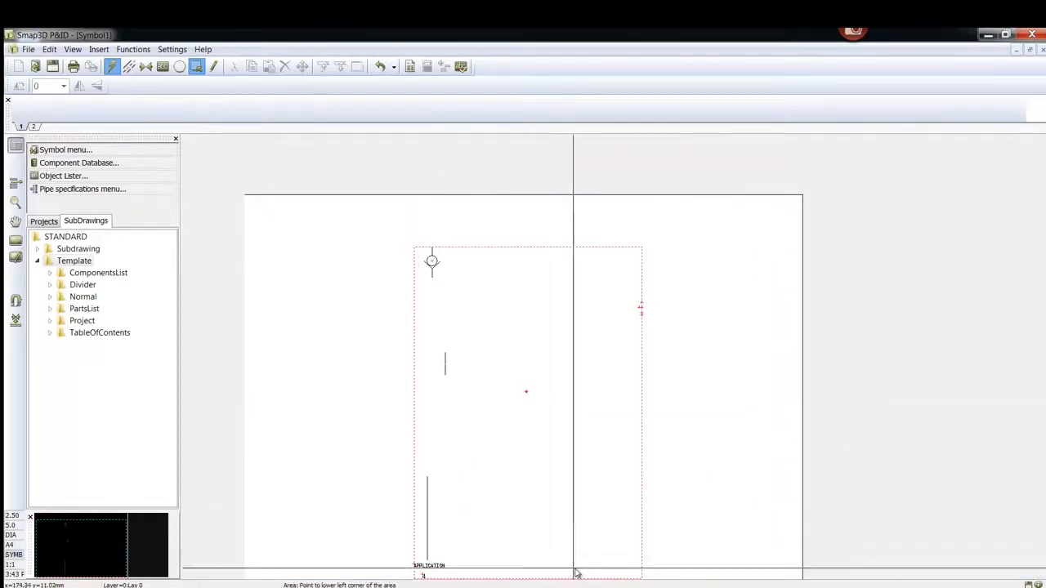
Area-select and delete the leftover lines and text below the check valve
click(346, 294)
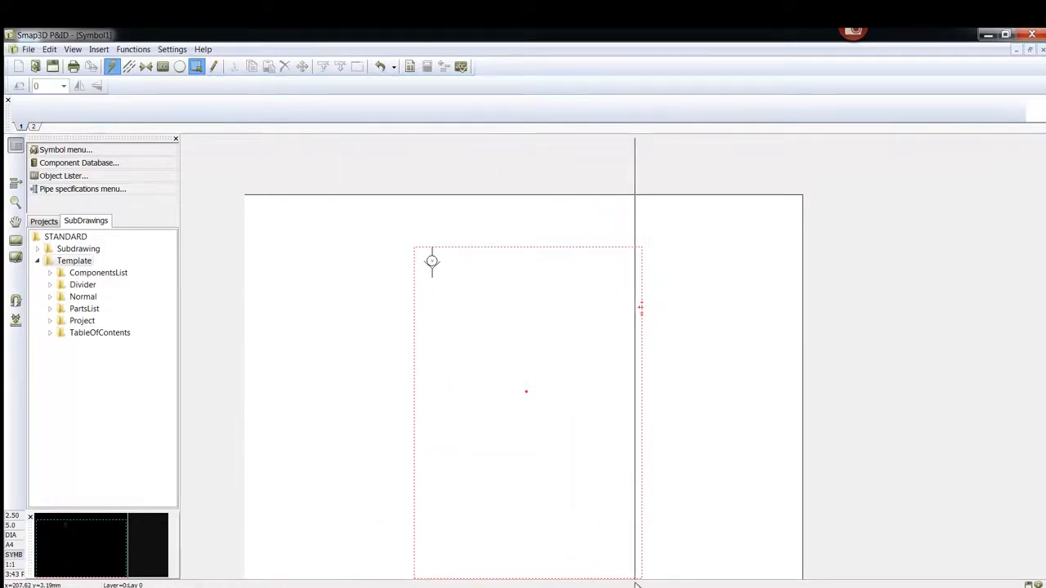
mouse_move(676, 488)
middle_down()
mouse_move(676, 402)
mouse_move(666, 431)
middle_up()
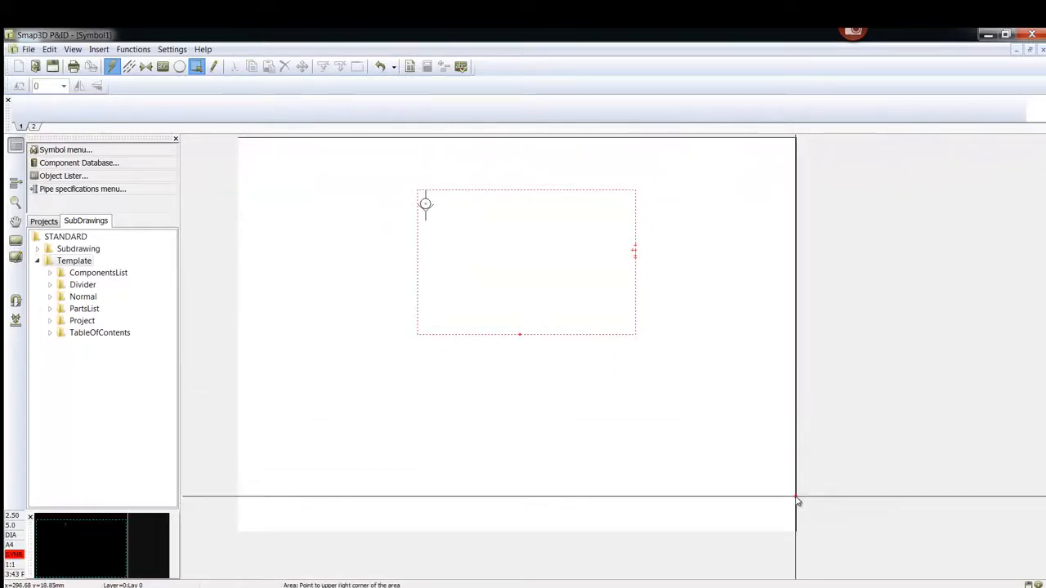
click(794, 501)
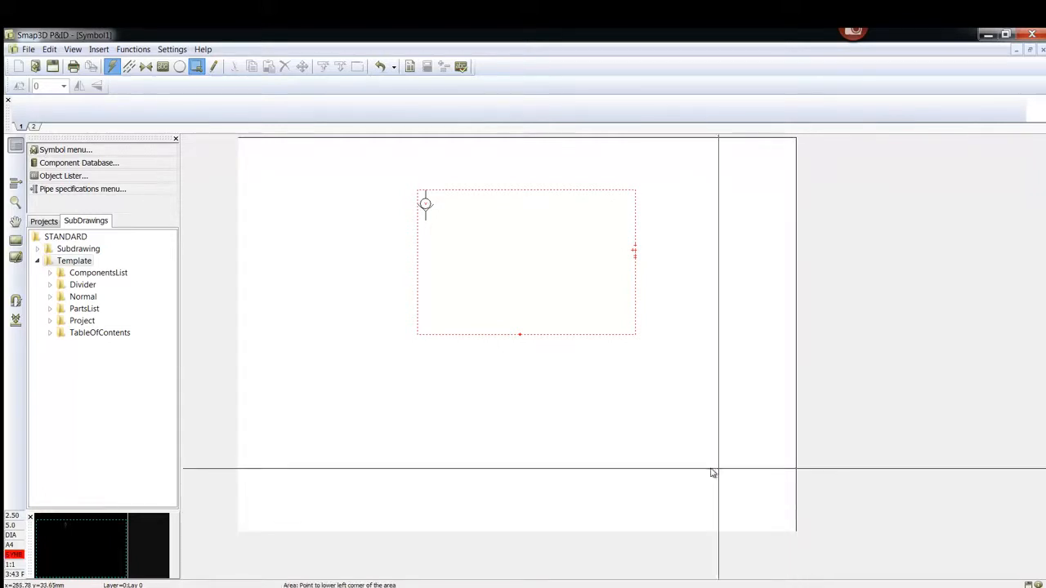
Move the S.Arti linked text field from the far edge of the symbol area to just below and right of the check valve
middle_drag(702, 468, 694, 514)
scroll(594, 324, up, 1)
middle_drag(524, 195, 522, 198)
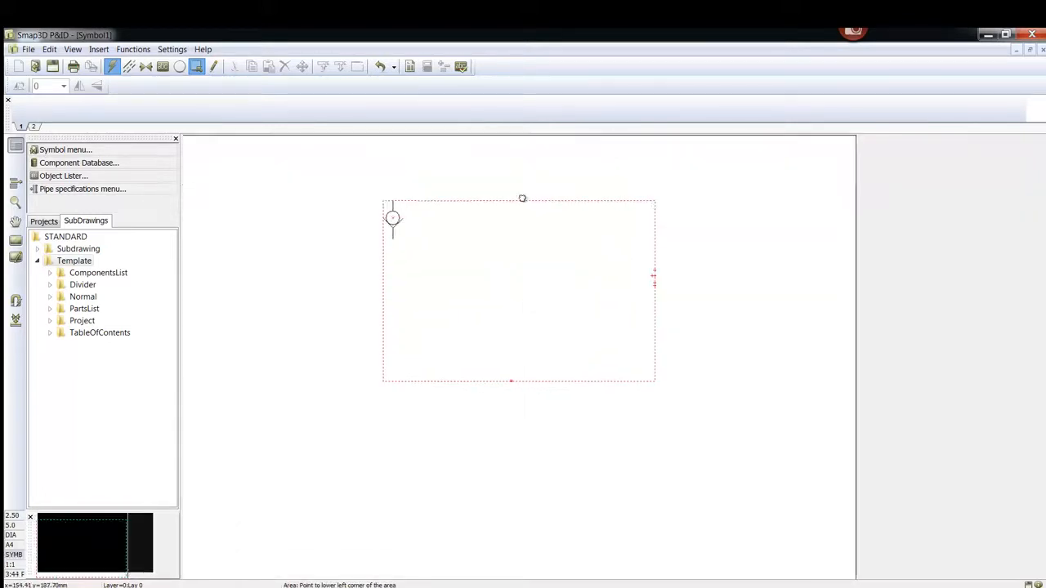
drag(522, 199, 519, 259)
scroll(607, 214, up, 1)
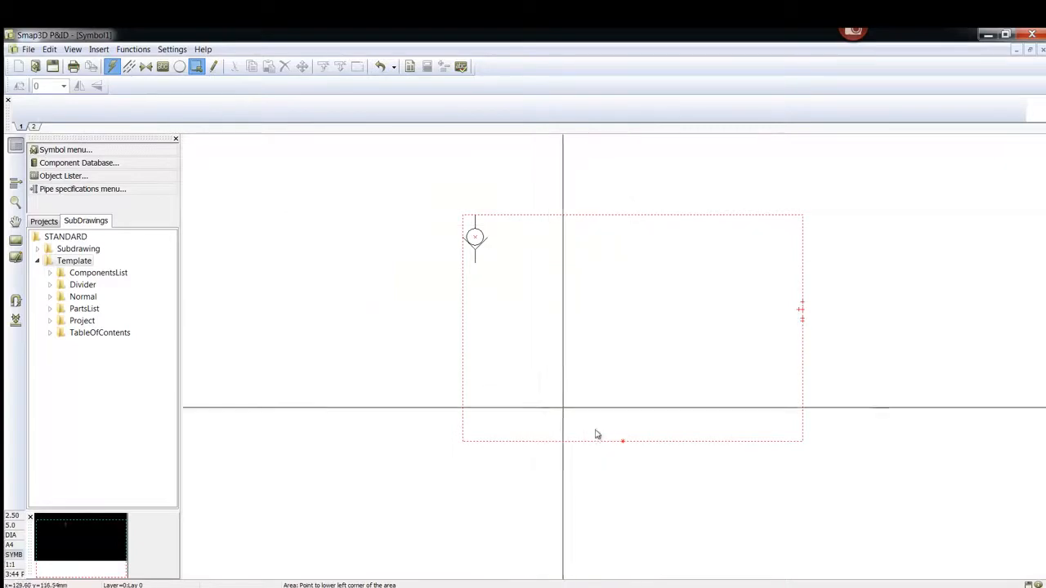
click(800, 309)
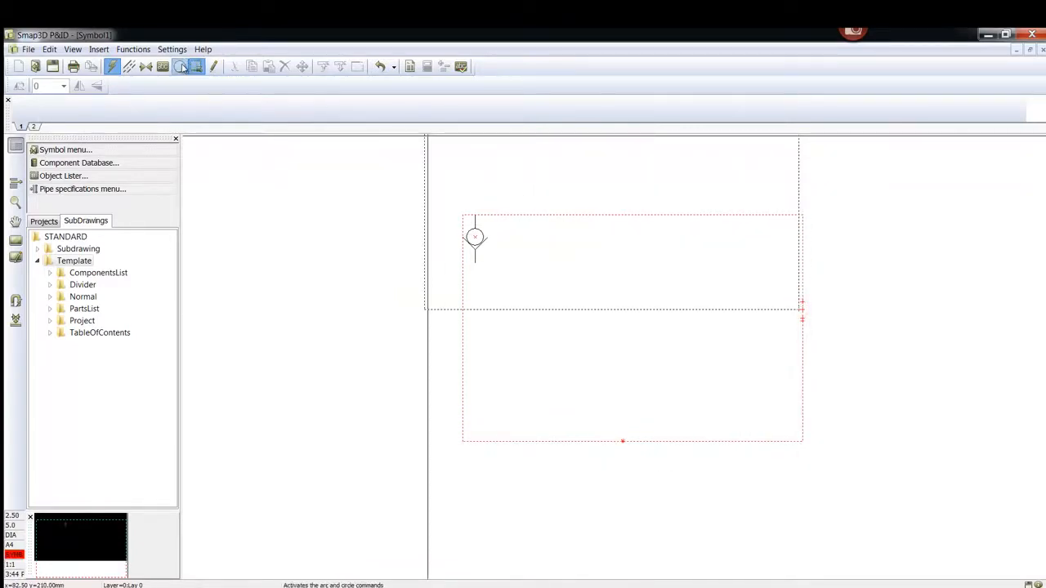
click(162, 67)
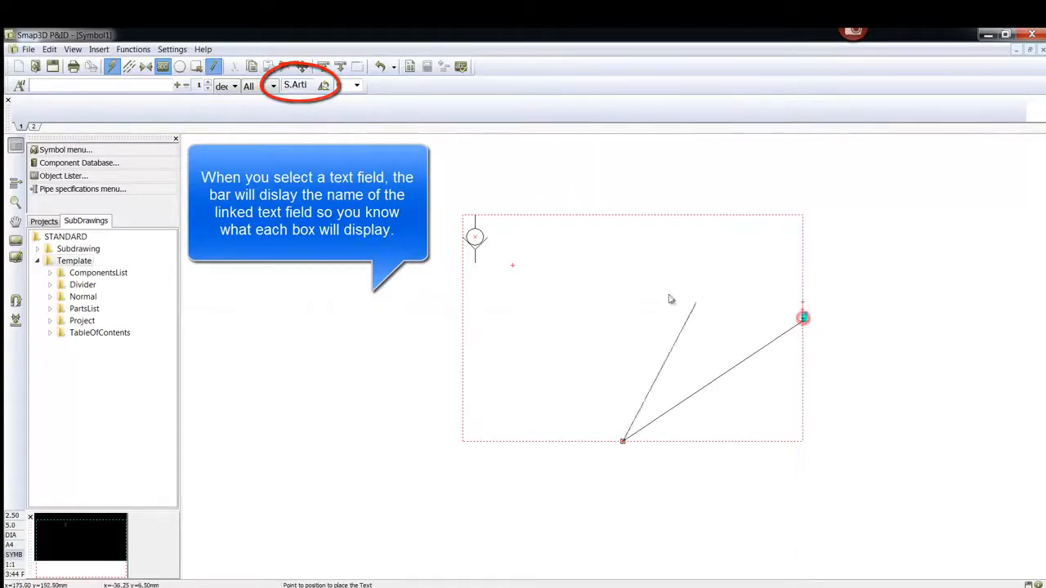
click(506, 280)
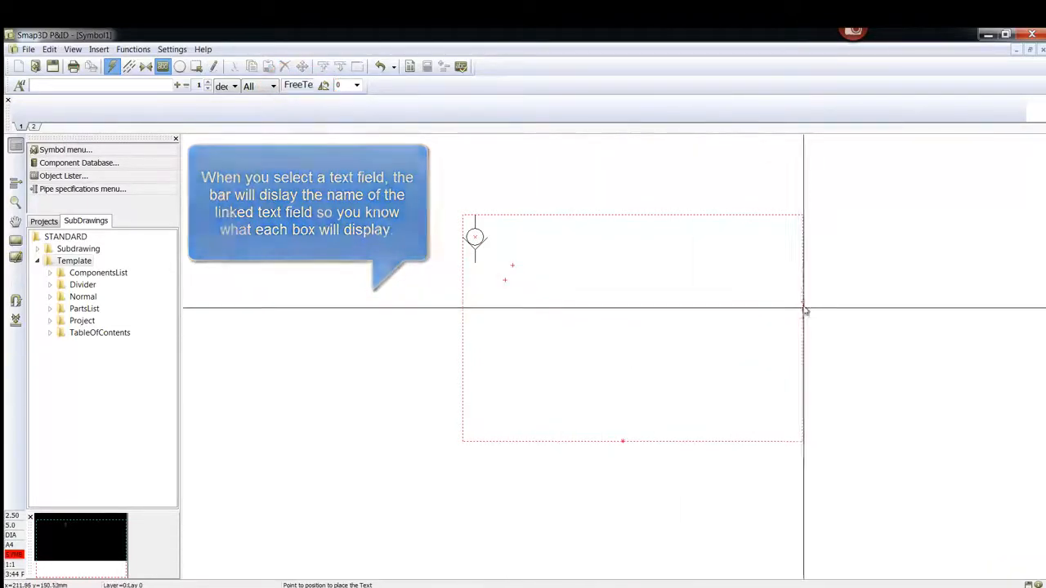
Move the S.Type, S.Name and Ref linked text fields close to the check valve, stacked beside and below it
click(802, 306)
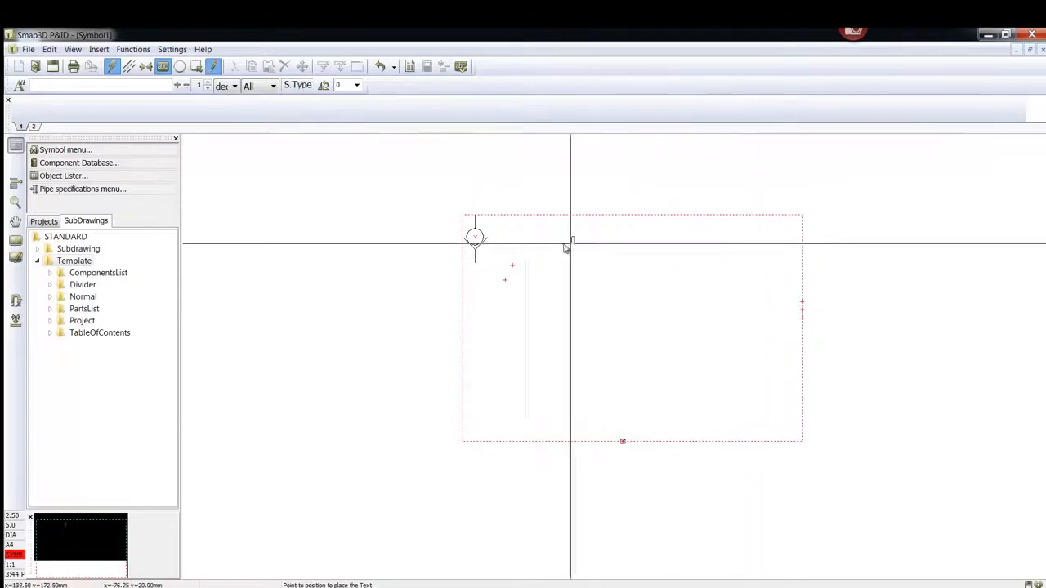
click(513, 252)
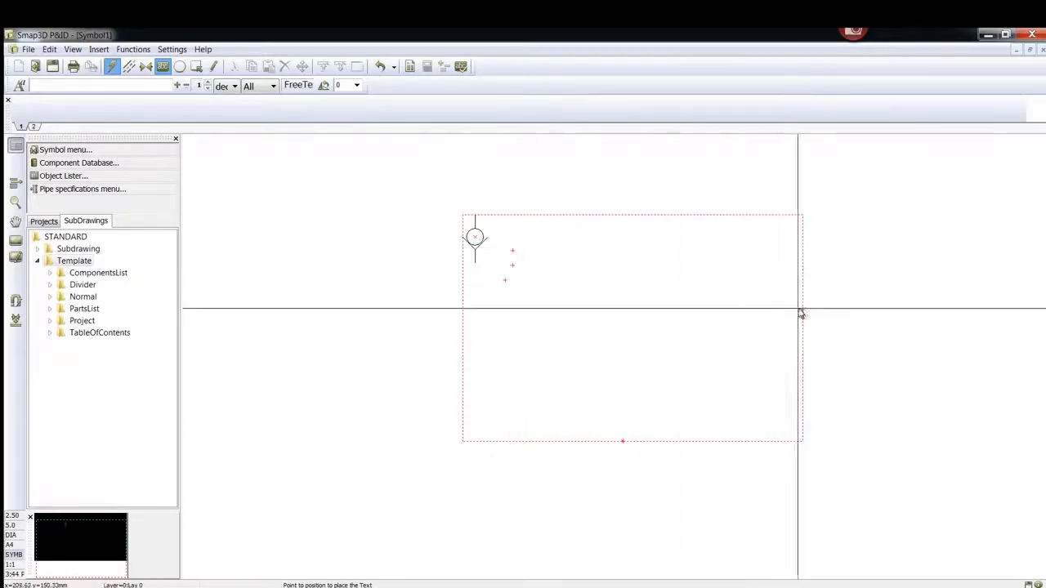
click(803, 312)
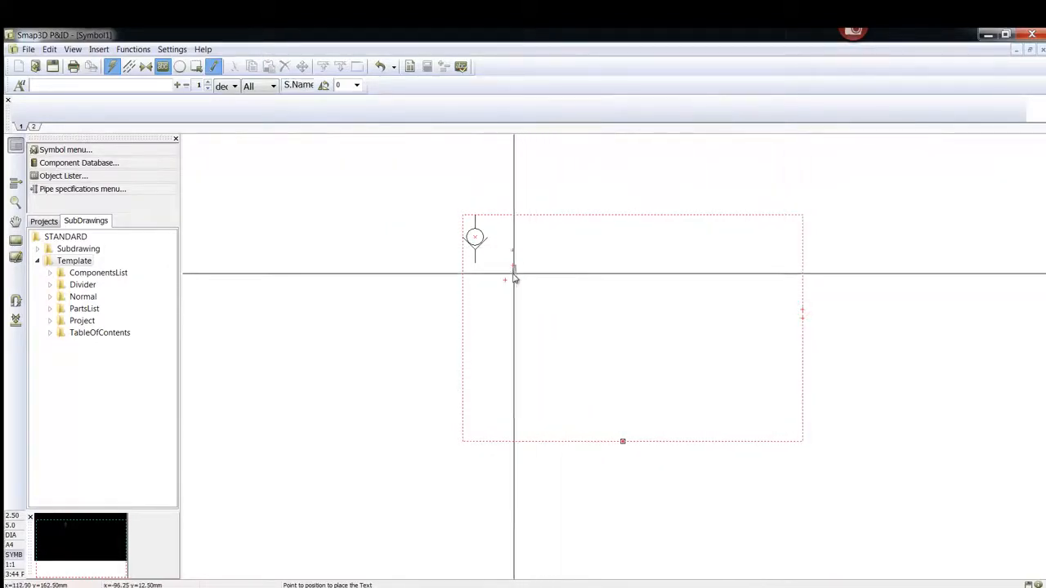
click(504, 236)
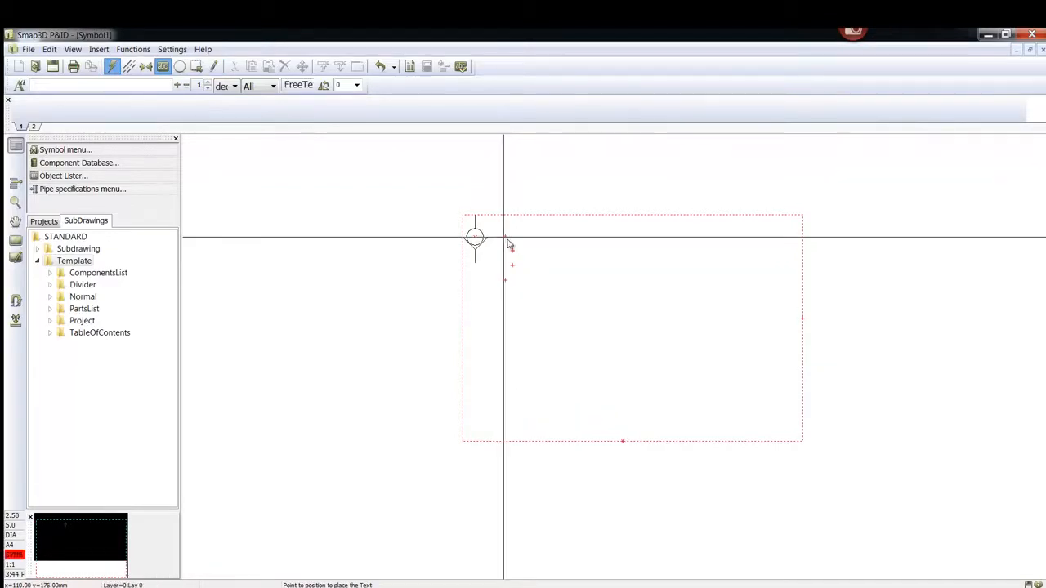
click(801, 318)
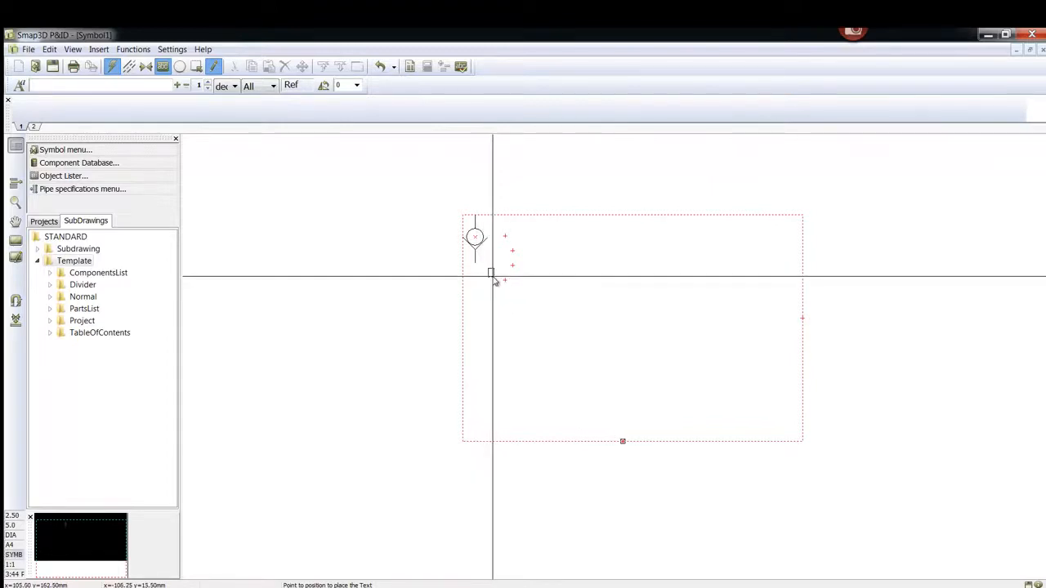
click(492, 277)
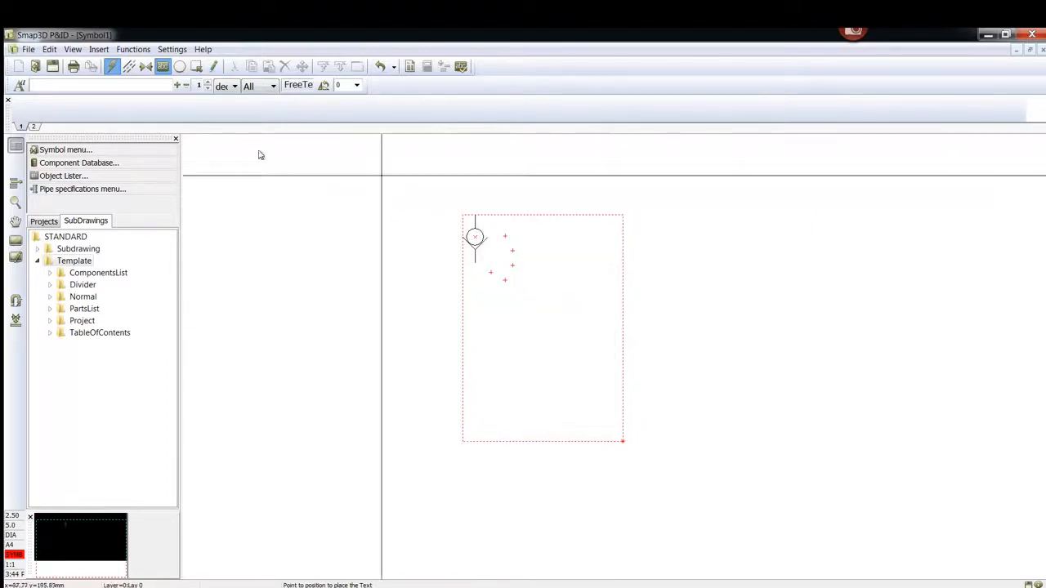
Place the symbol's reference point at the centre of the check valve's circle using the 0.25 fine snap
click(145, 67)
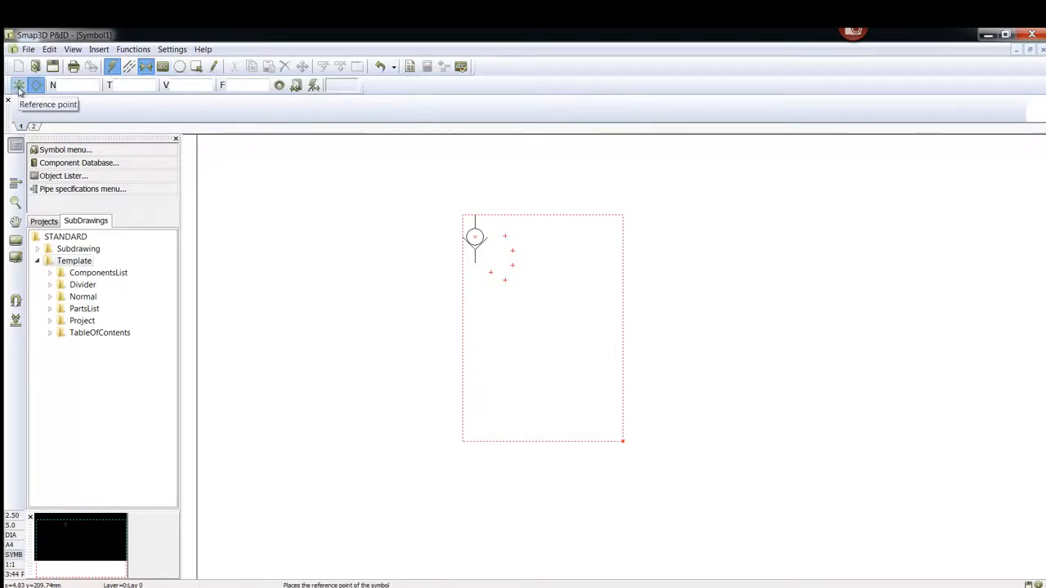
click(623, 441)
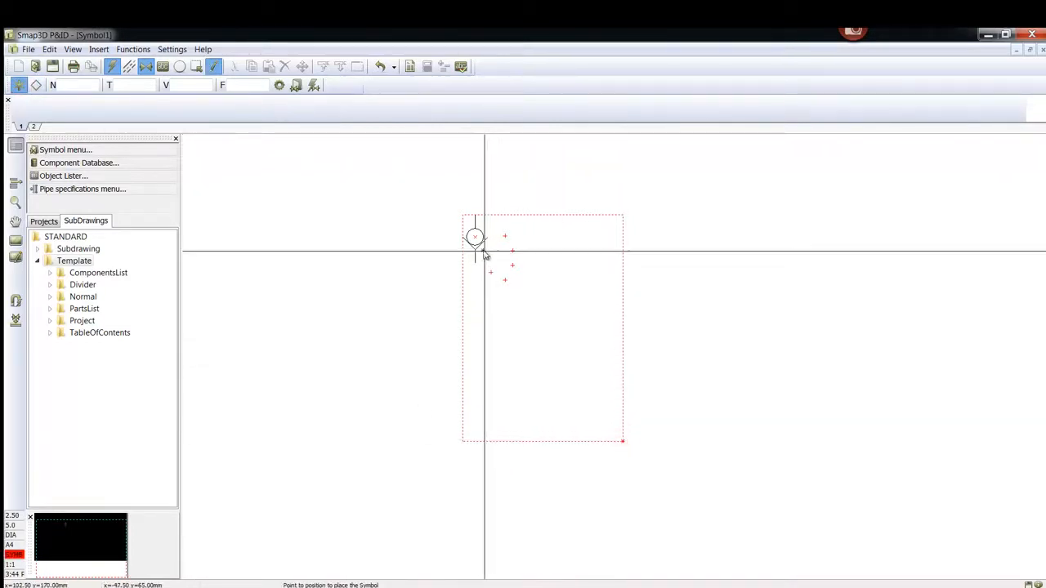
scroll(483, 254, up, 5)
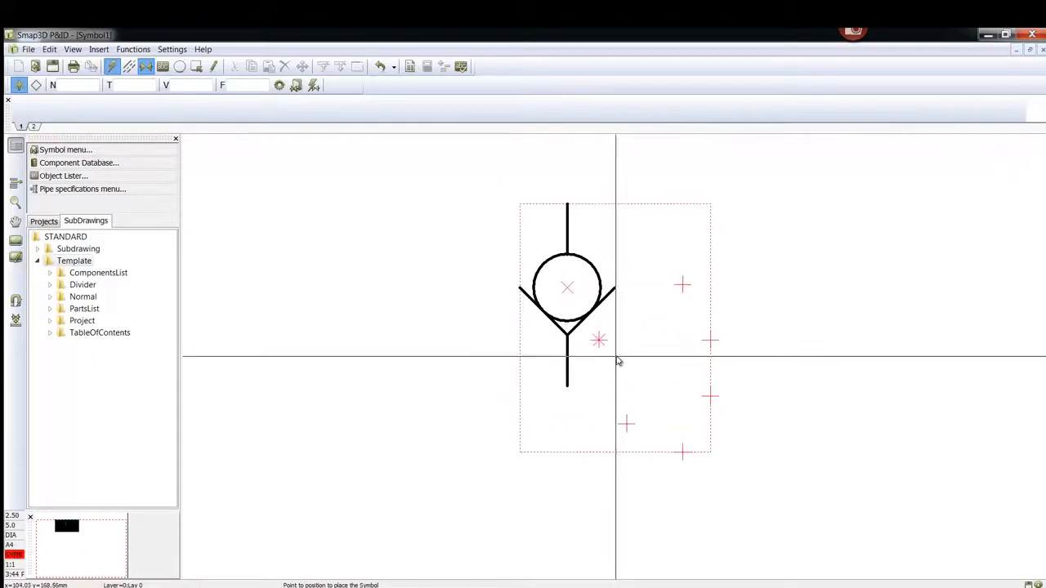
scroll(619, 357, up, 1)
scroll(626, 352, down, 1)
middle_drag(629, 352, 505, 416)
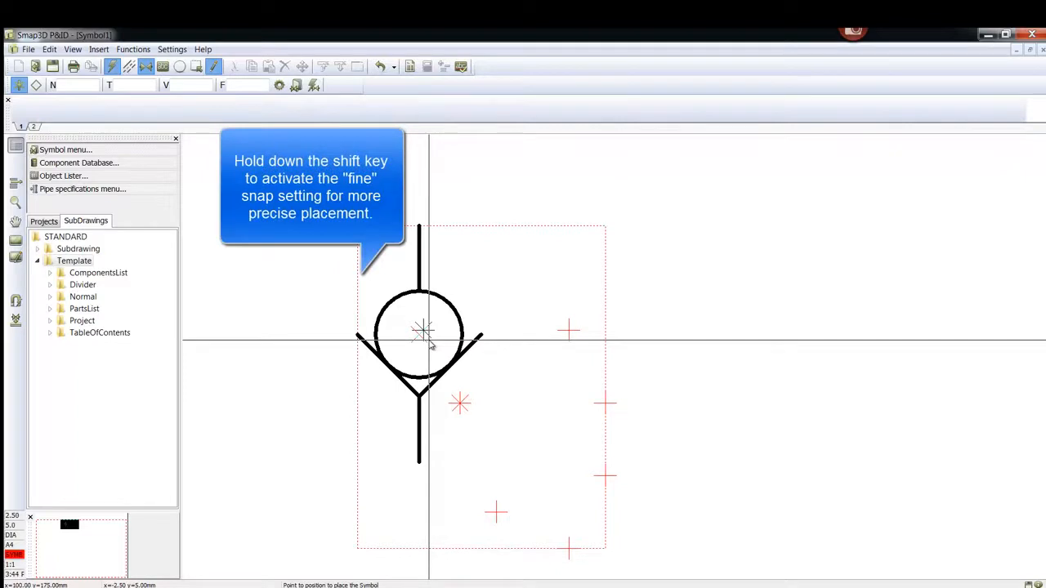
key(shift)
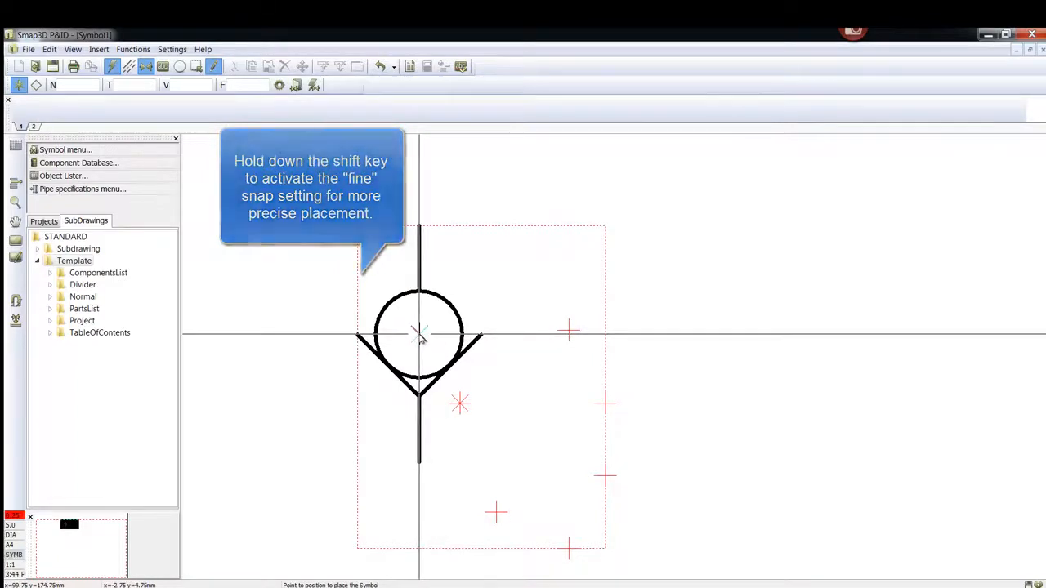
click(418, 334)
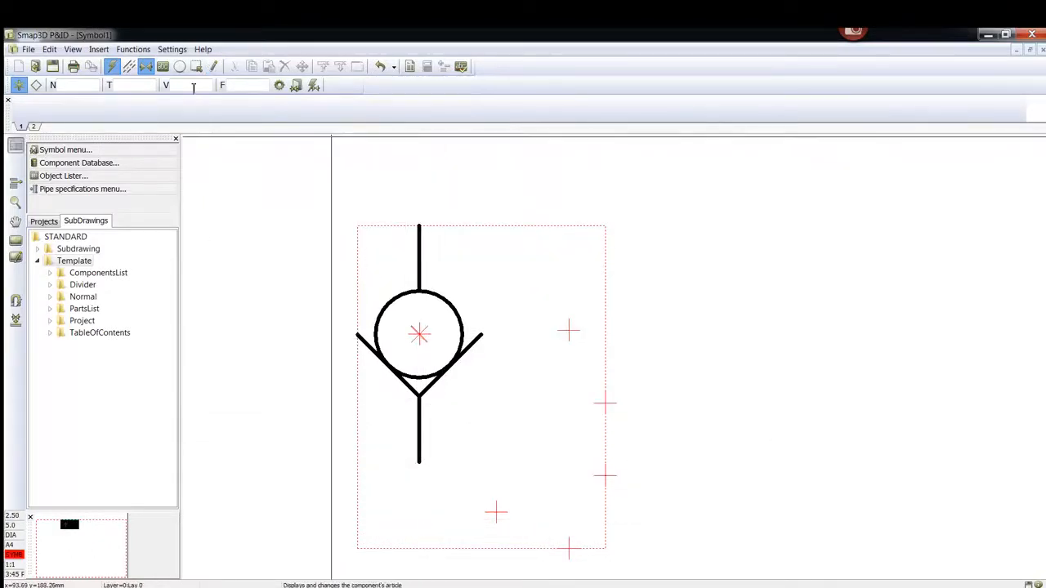
Move the S.Name, S.Type and S.Func text fields into a vertical column just right of the check valve, using fine snap
click(162, 67)
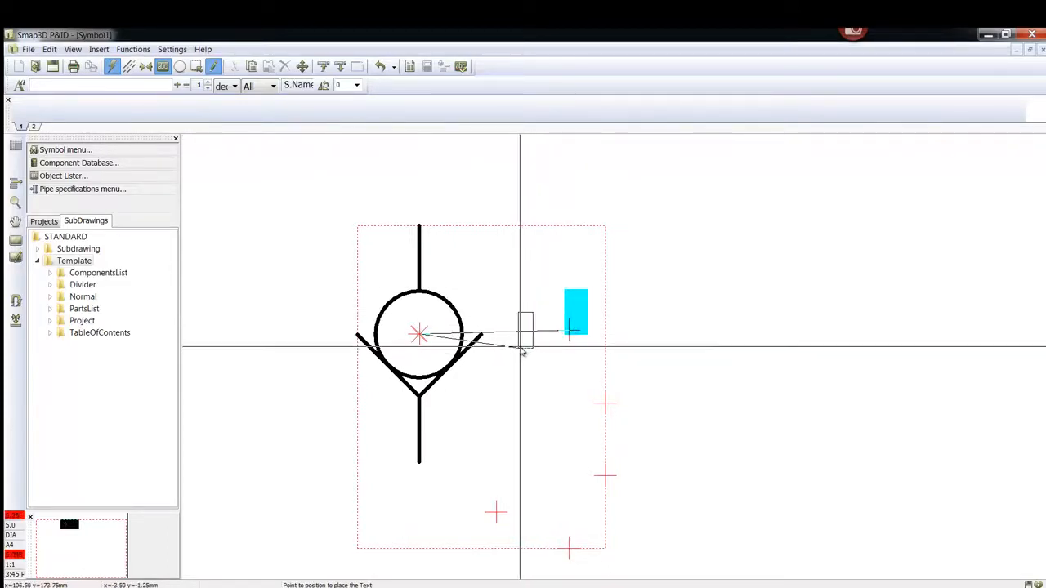
click(519, 350)
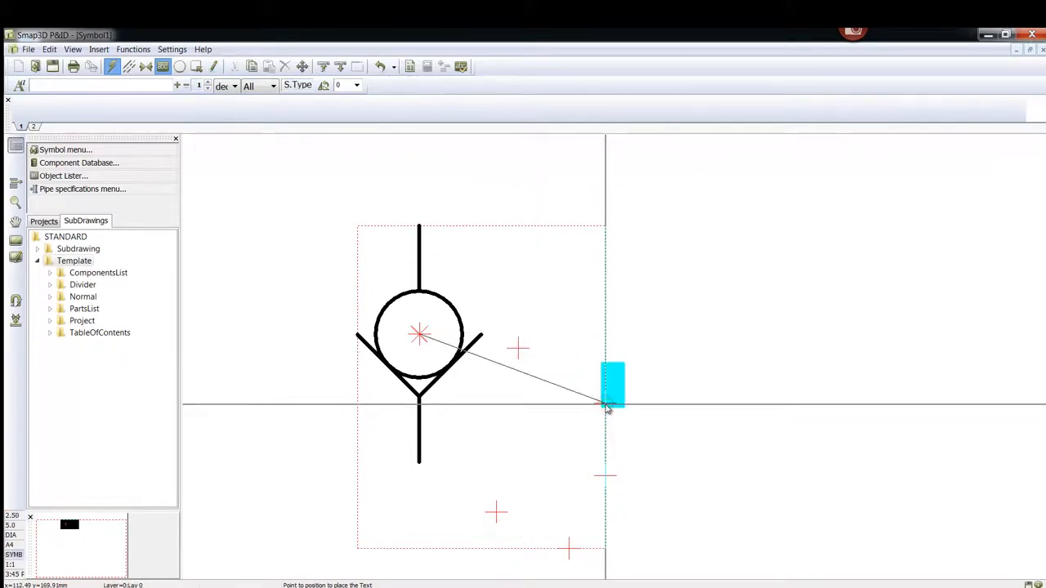
drag(606, 405, 515, 427)
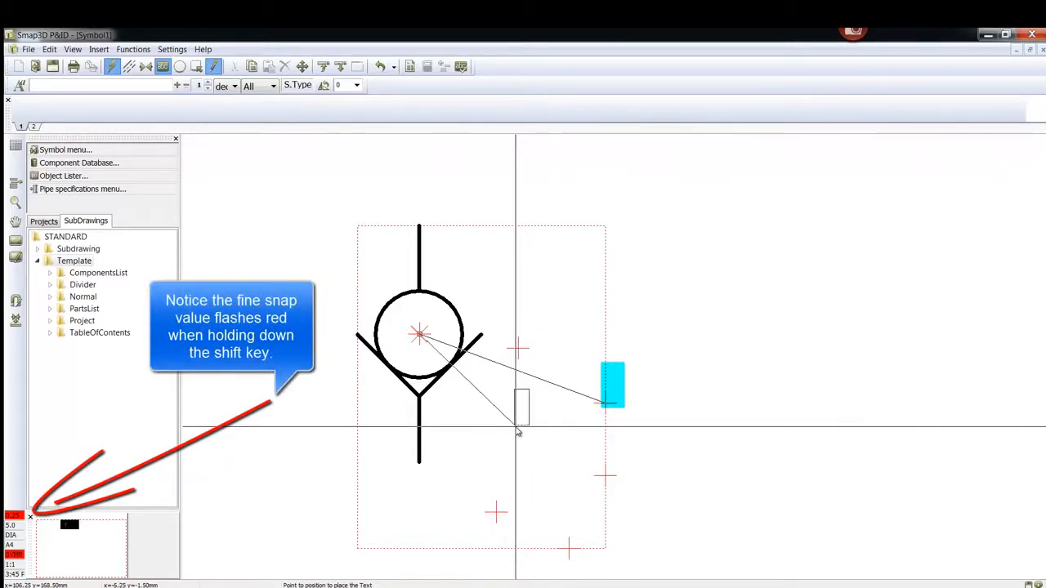
shift+click(518, 428)
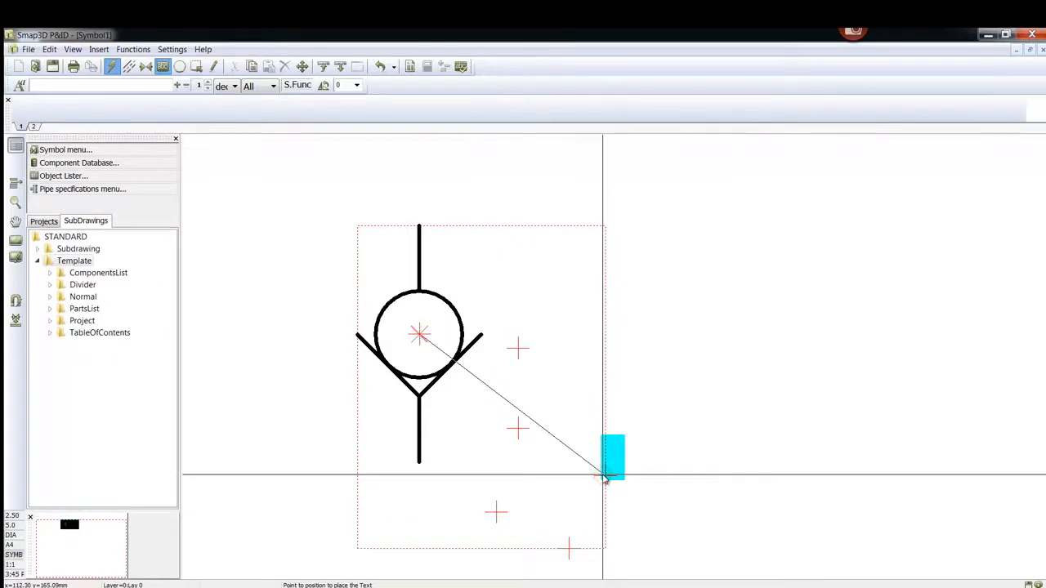
click(605, 475)
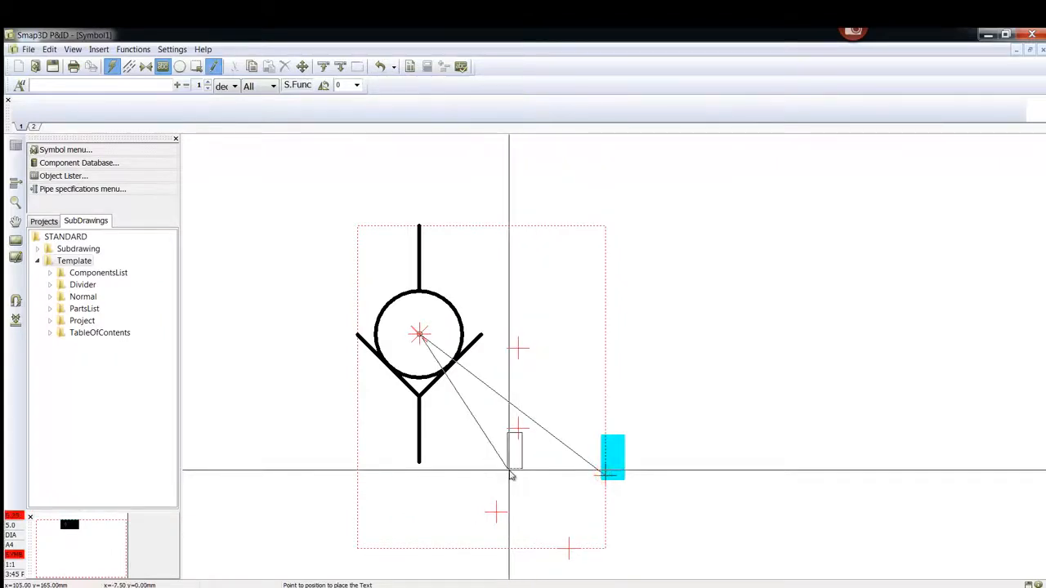
click(514, 480)
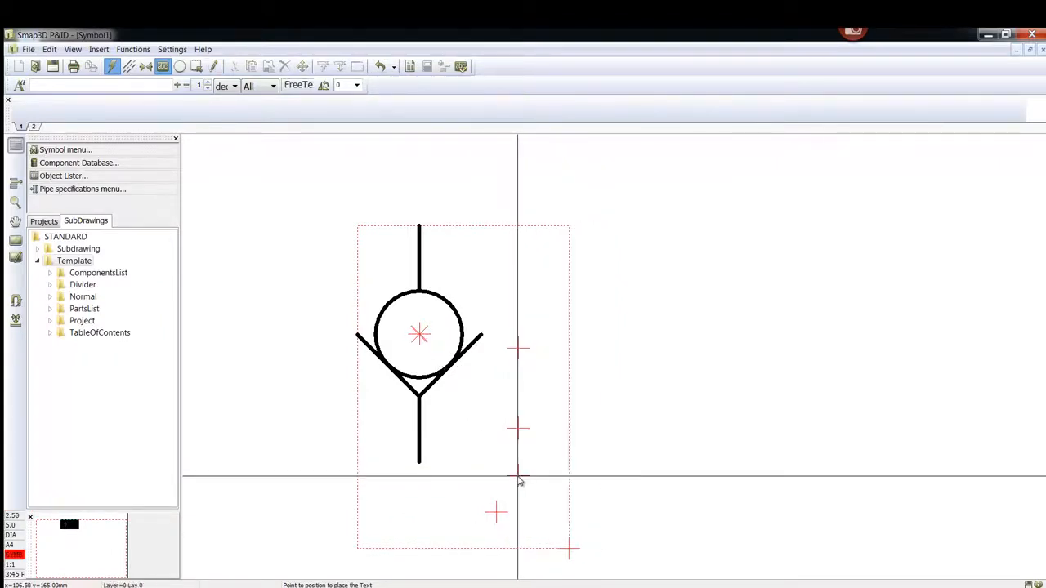
Move the S.Arti text field between S.Name and S.Type, and the Ref field just above S.Func, in the same column
click(570, 549)
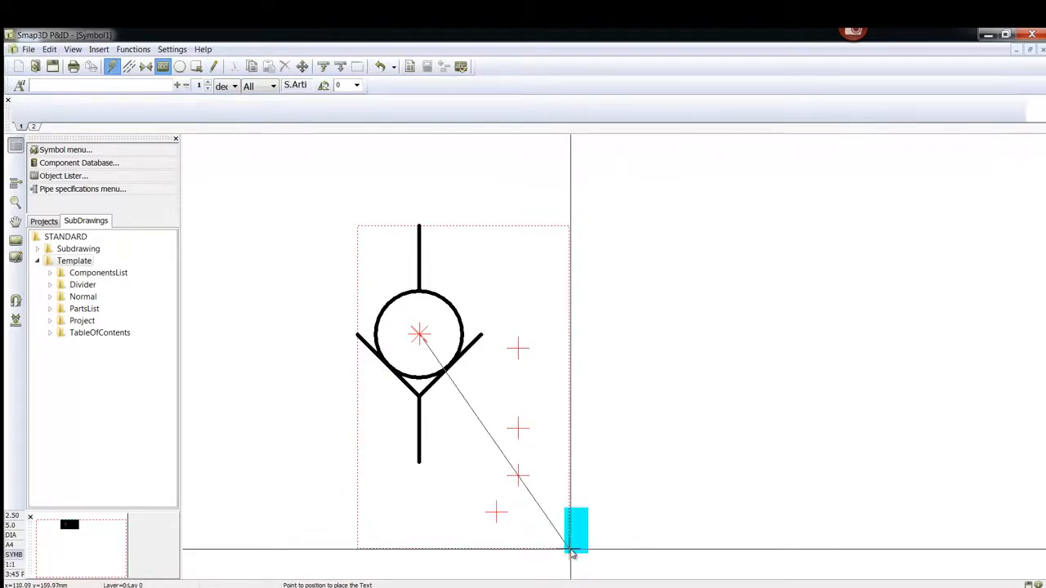
click(571, 550)
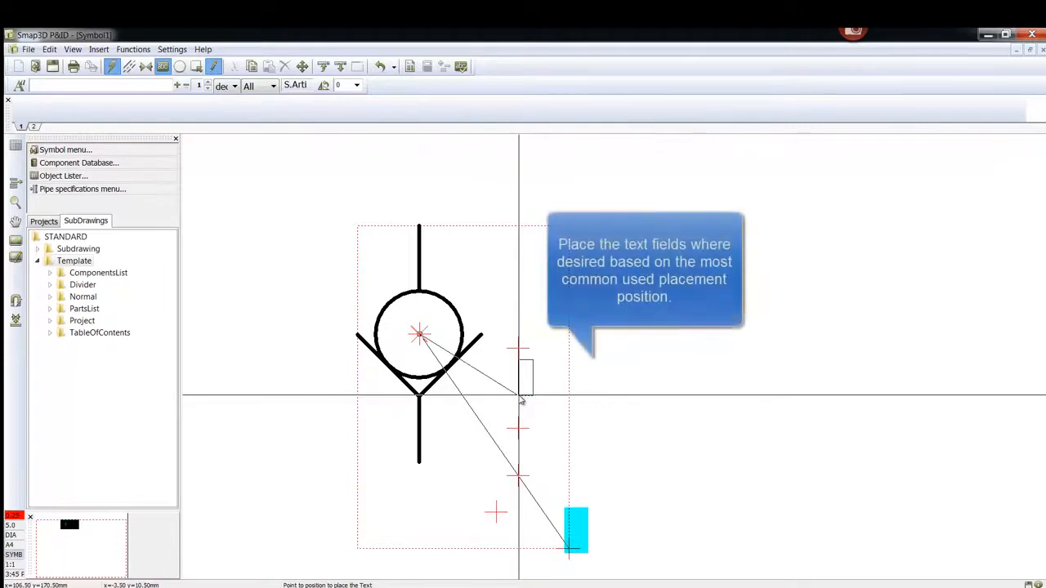
click(520, 399)
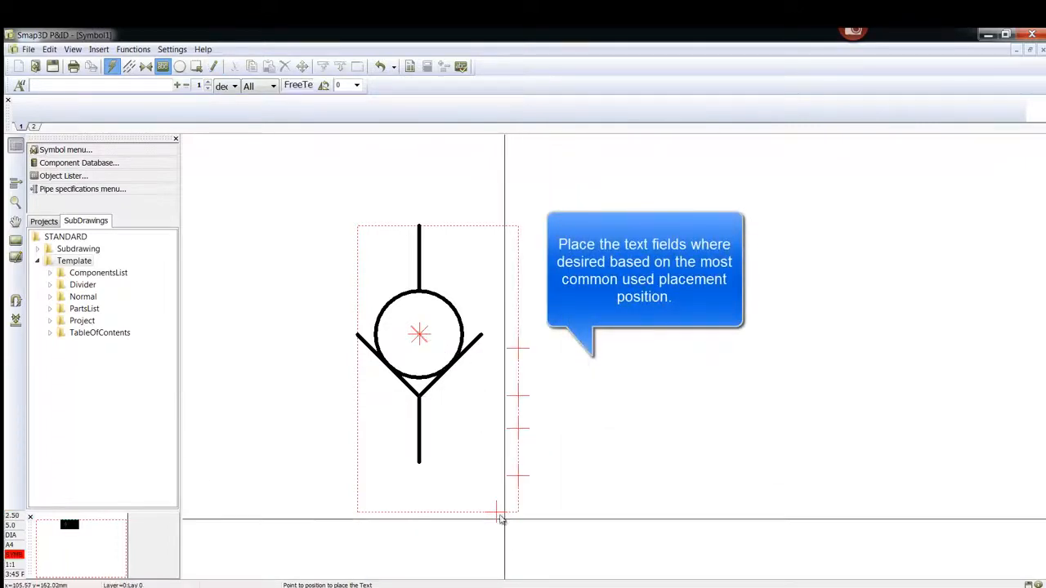
click(496, 512)
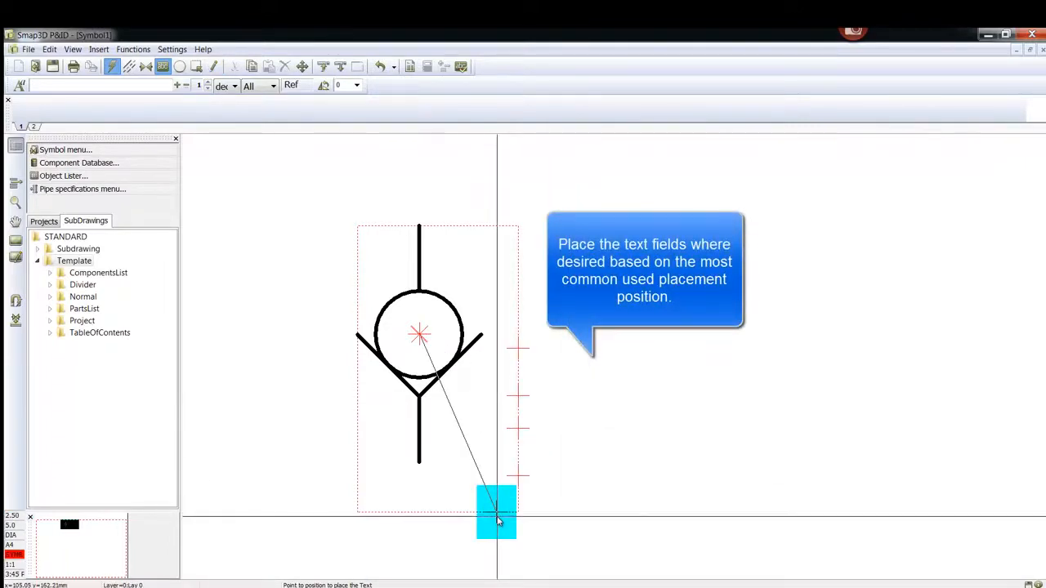
click(497, 518)
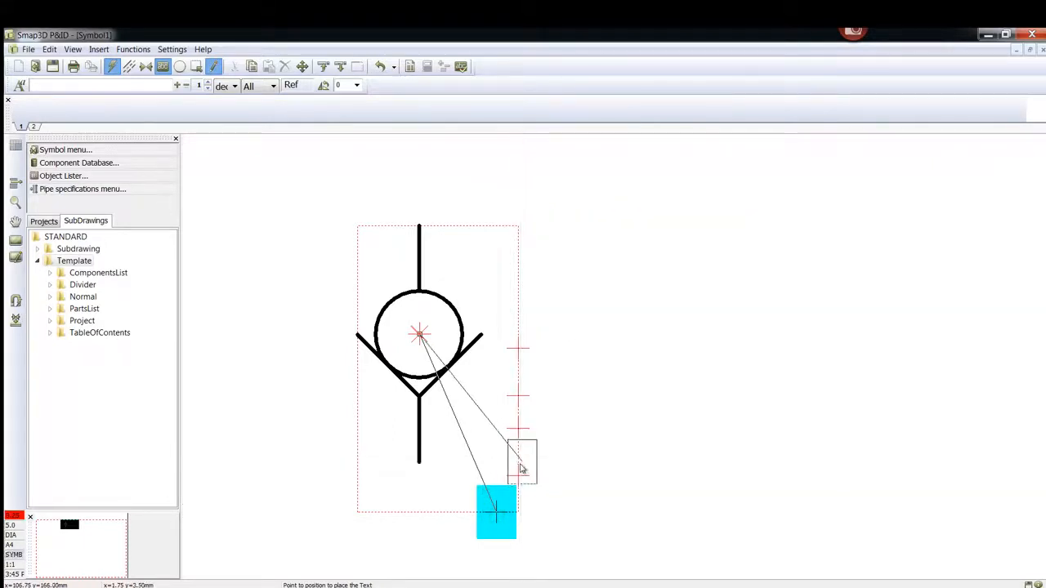
click(521, 464)
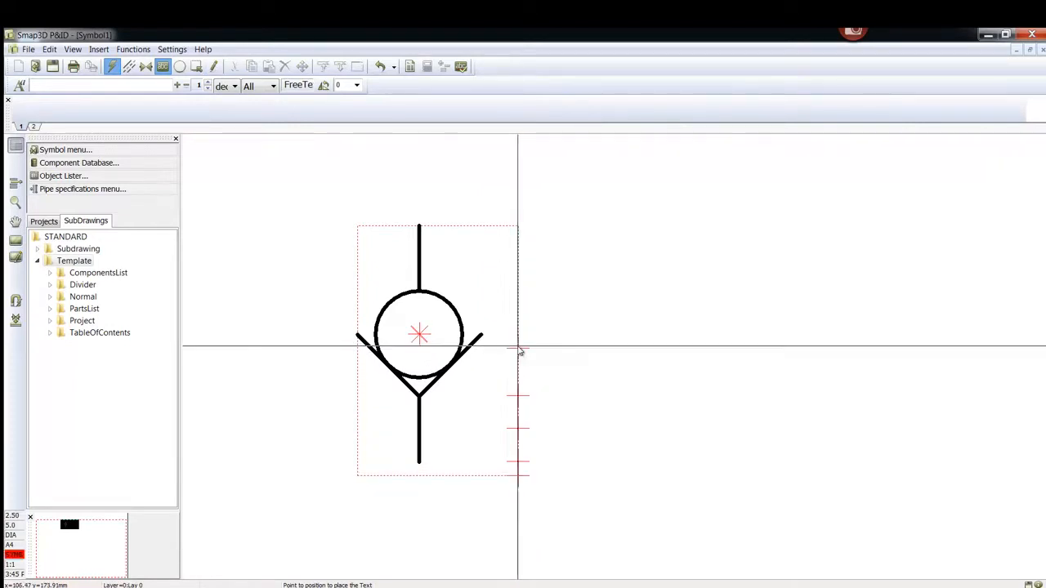
click(520, 347)
click(520, 397)
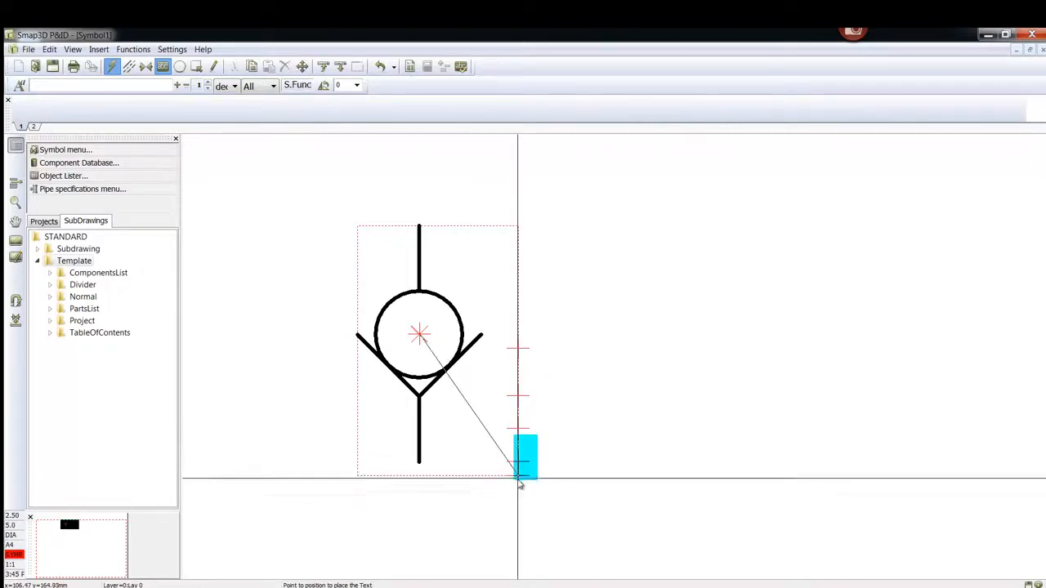
click(520, 479)
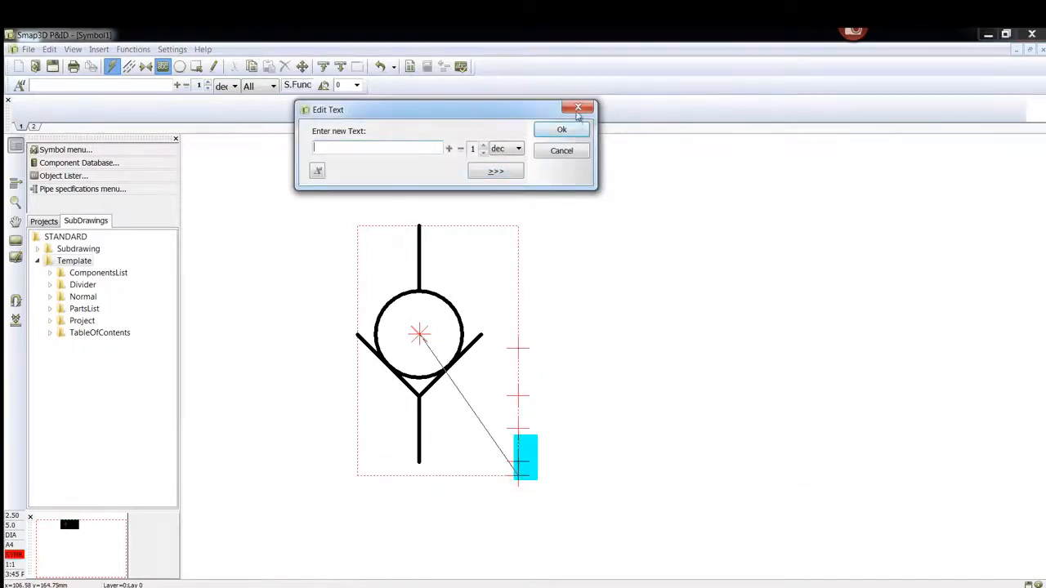
click(577, 110)
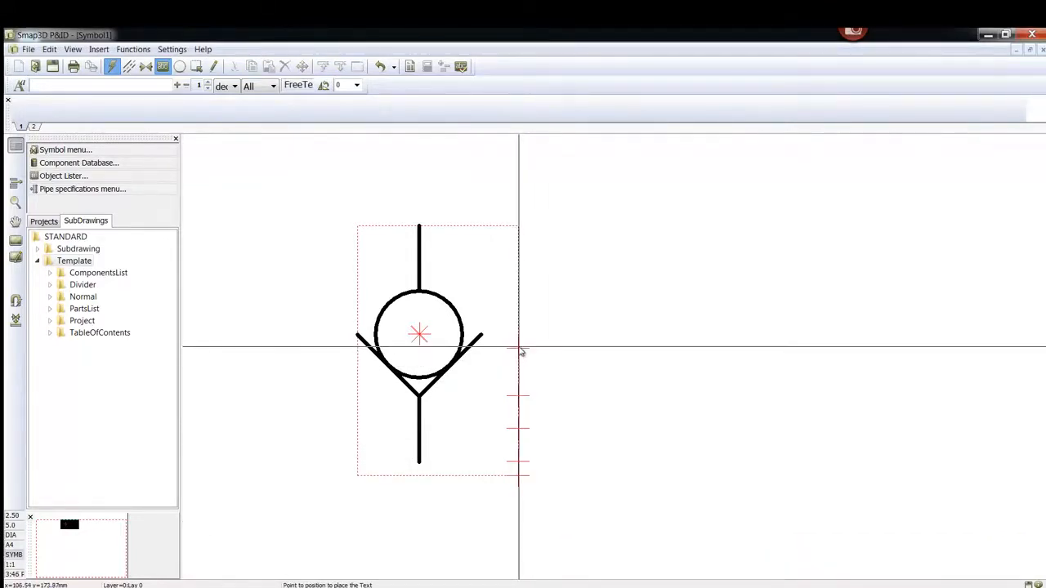
Set the S.Name text field's colour to blue and give it the prefix CV-
click(518, 351)
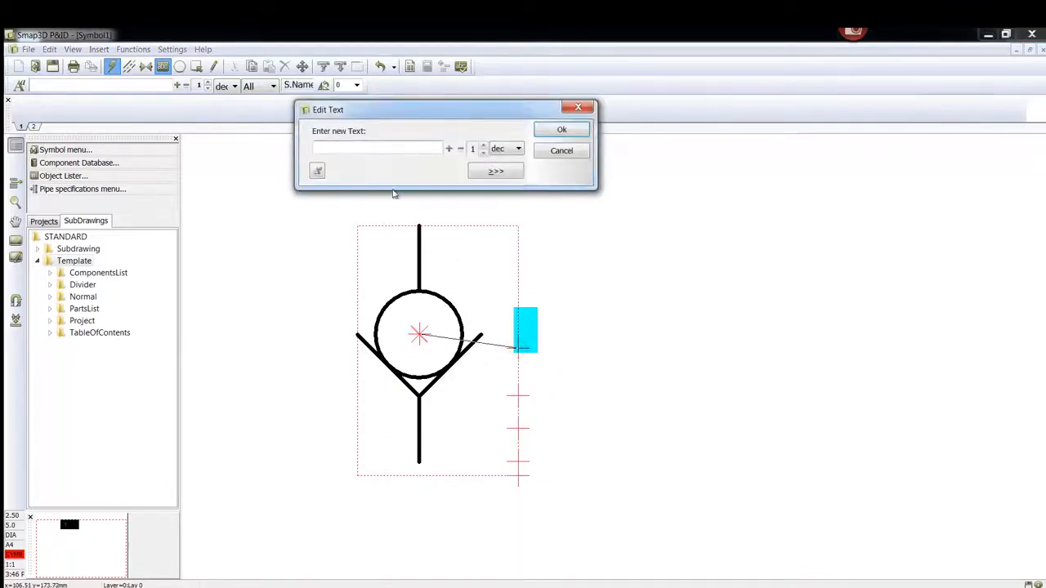
click(318, 171)
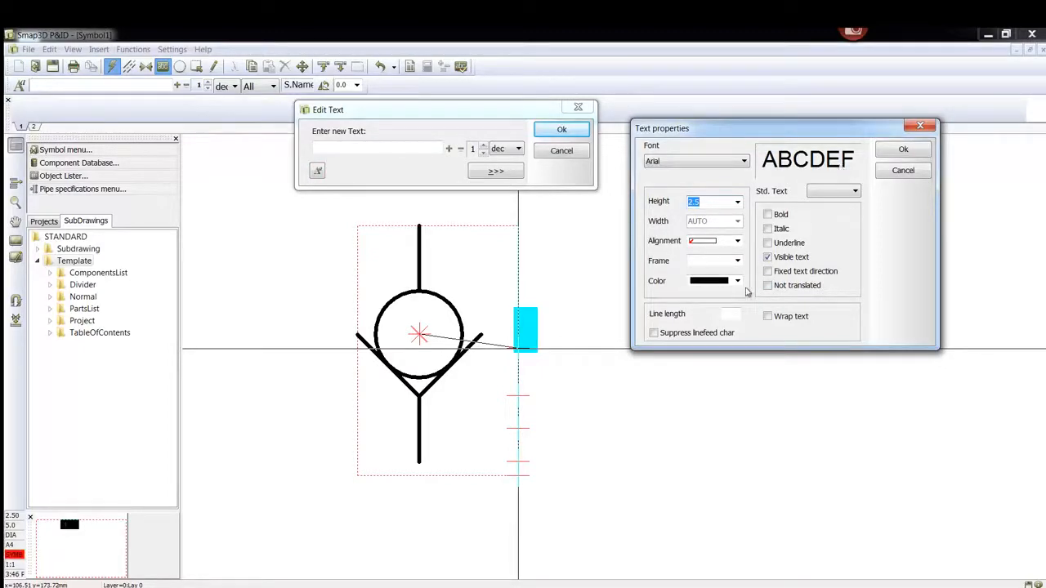
click(738, 281)
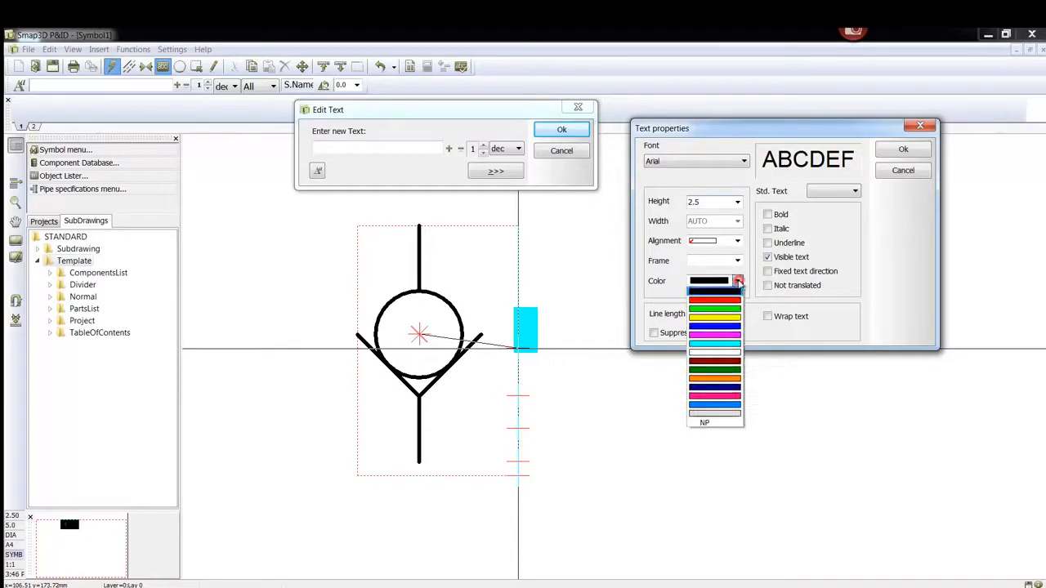
click(715, 326)
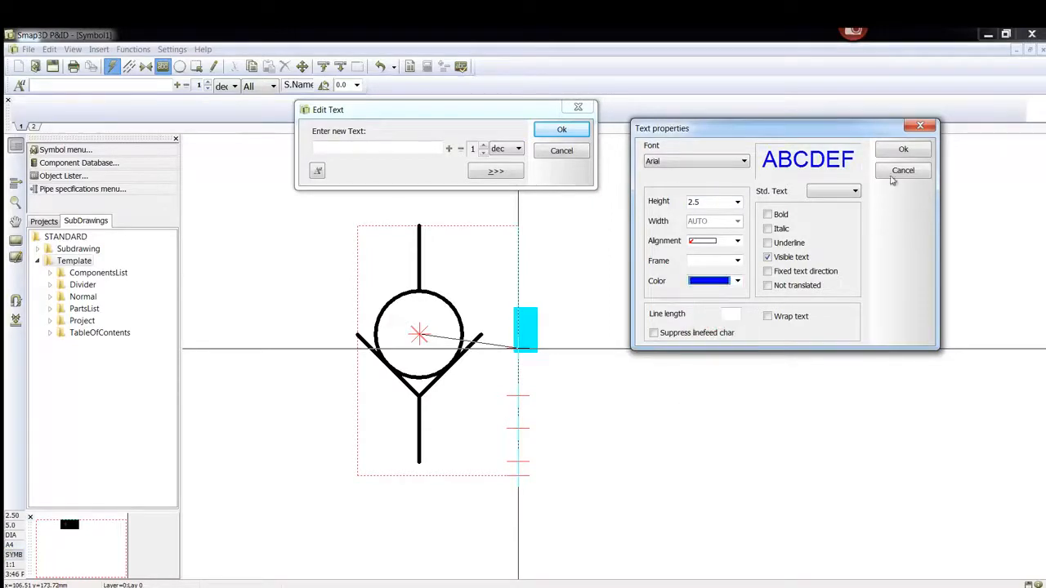
click(902, 152)
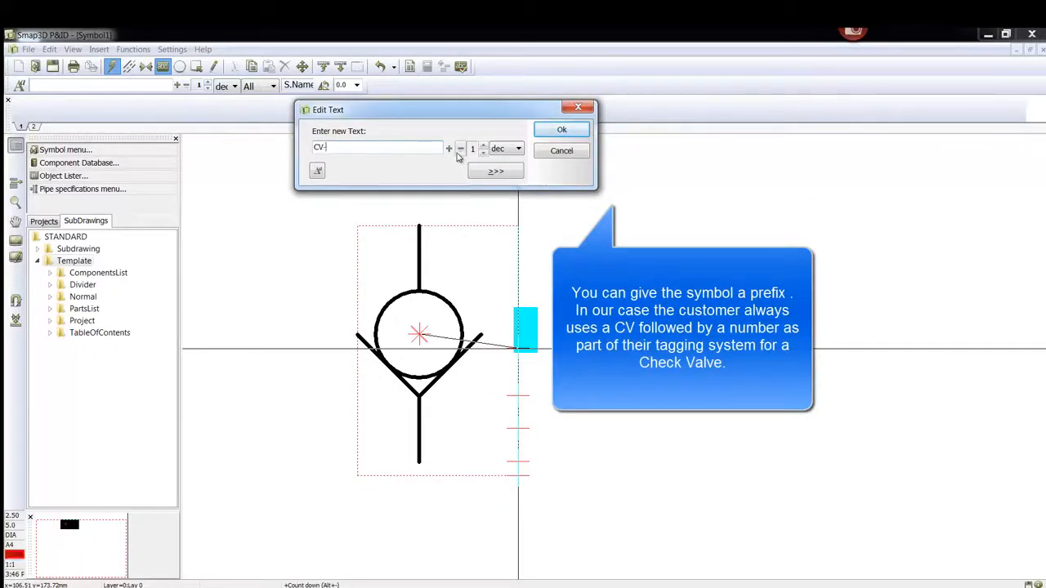
click(561, 130)
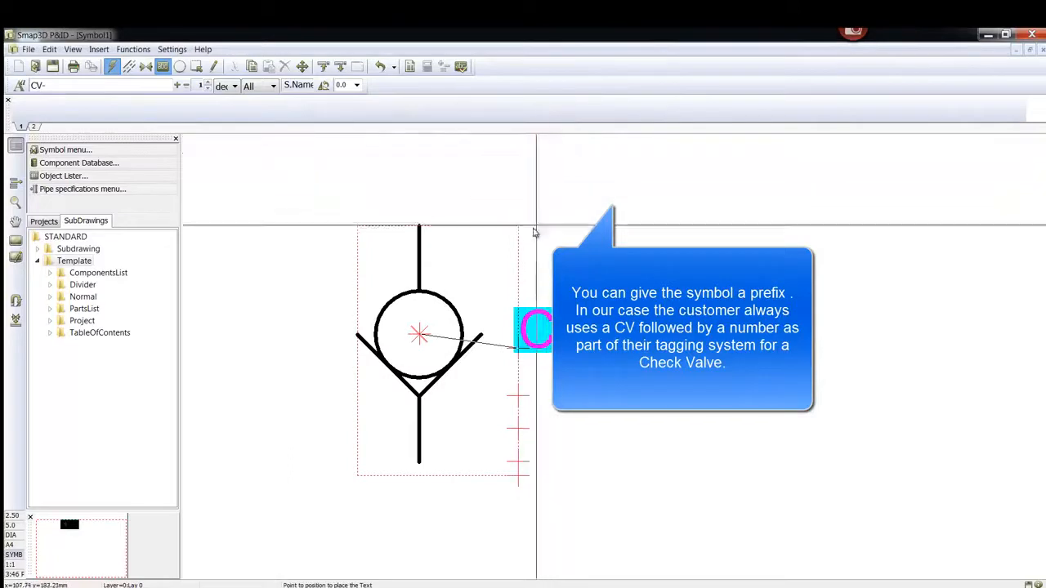
click(532, 233)
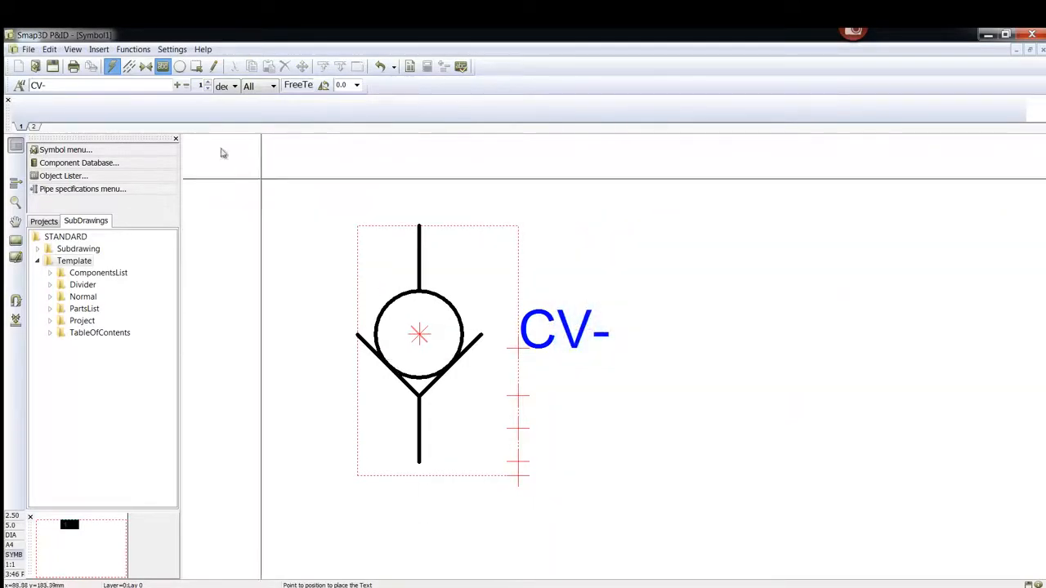
Place connection point 1 at the upper end of the check valve's line, with its Name and Line Size not visible
click(147, 67)
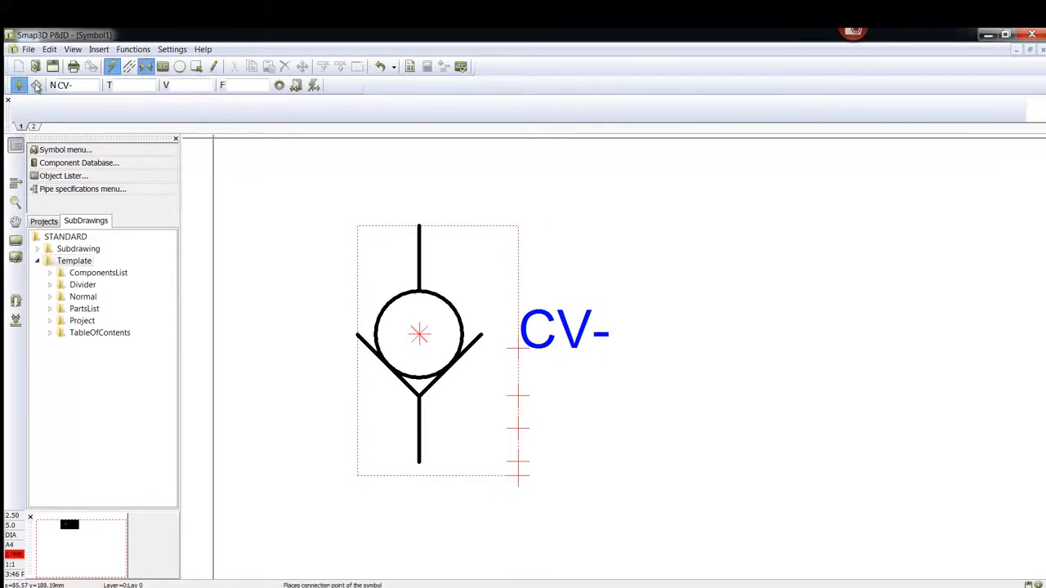
click(37, 86)
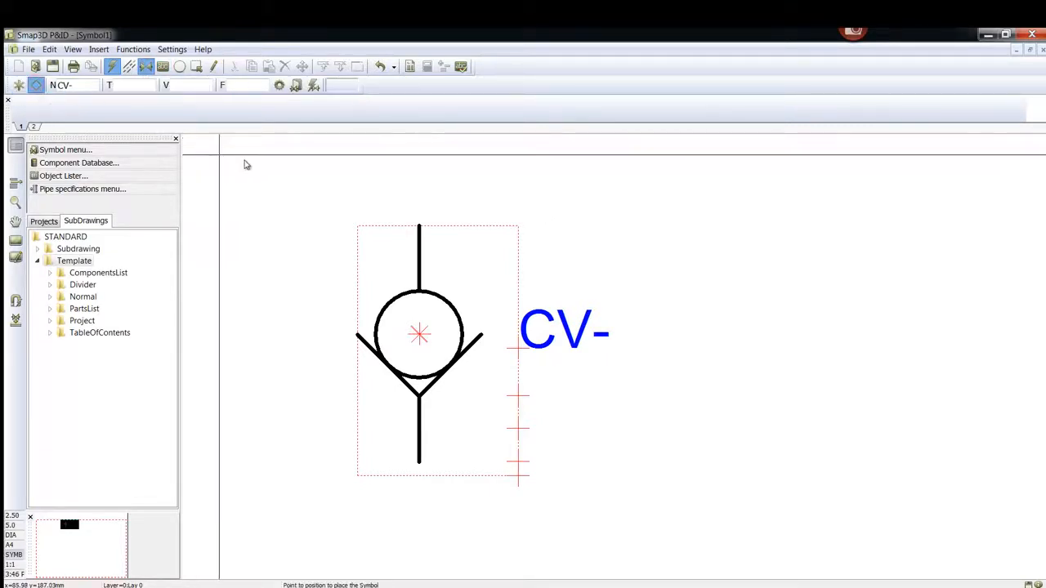
click(215, 68)
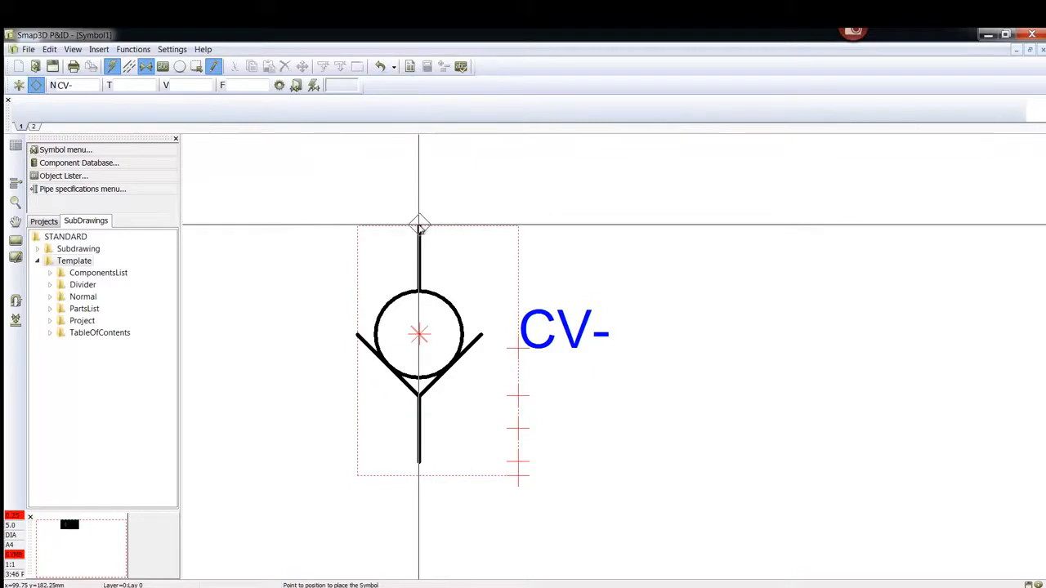
click(419, 224)
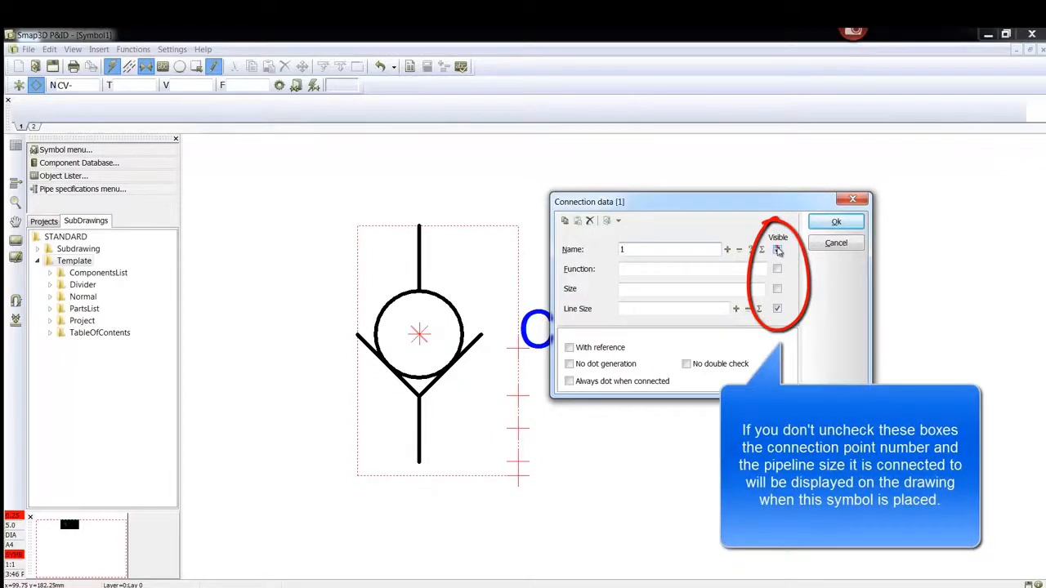
click(778, 250)
click(777, 309)
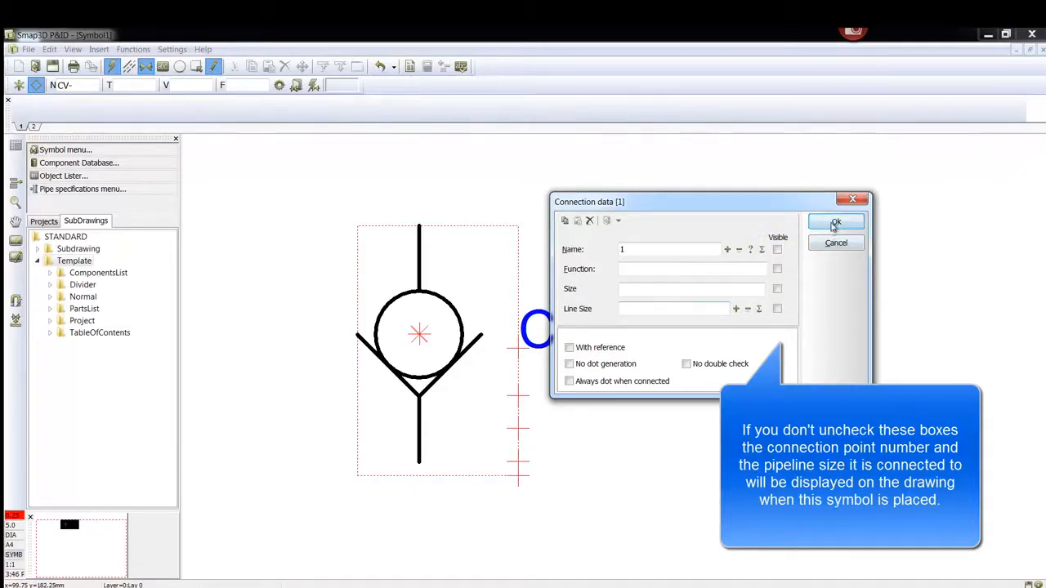
click(834, 224)
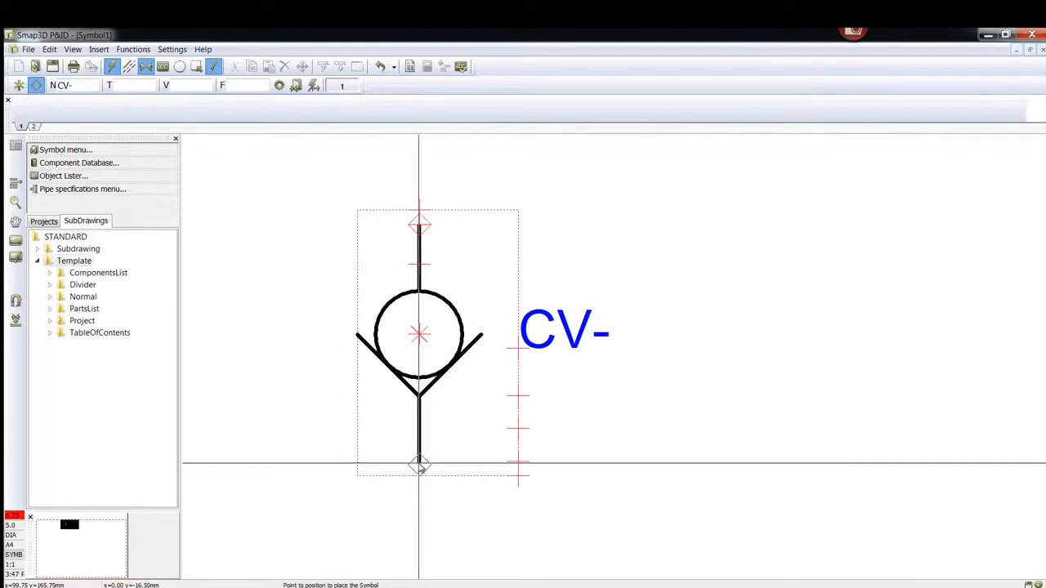
Place connection point 2 at the lower end of the check valve's line, with its Name not visible
click(419, 462)
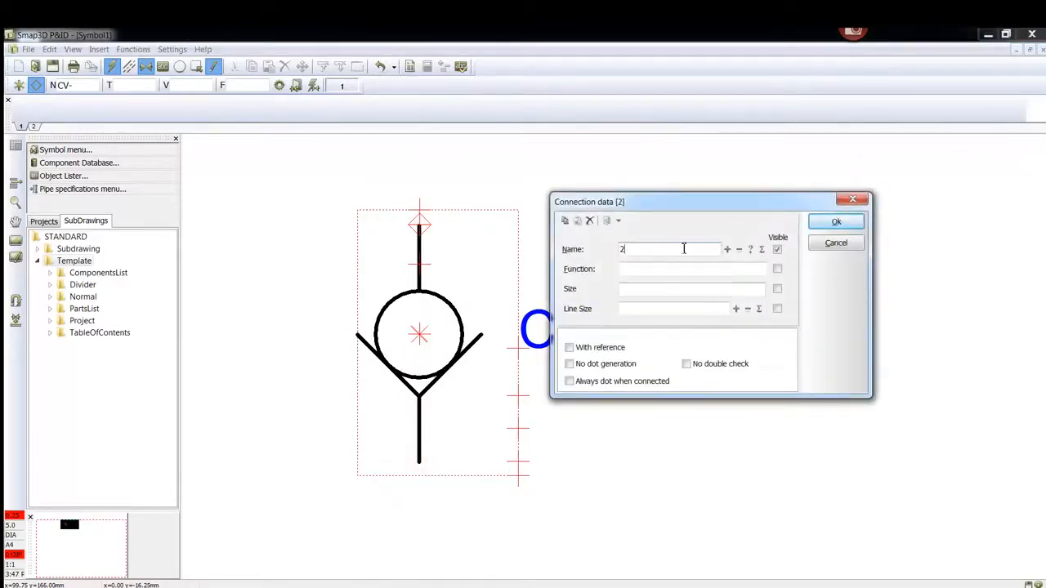
click(777, 249)
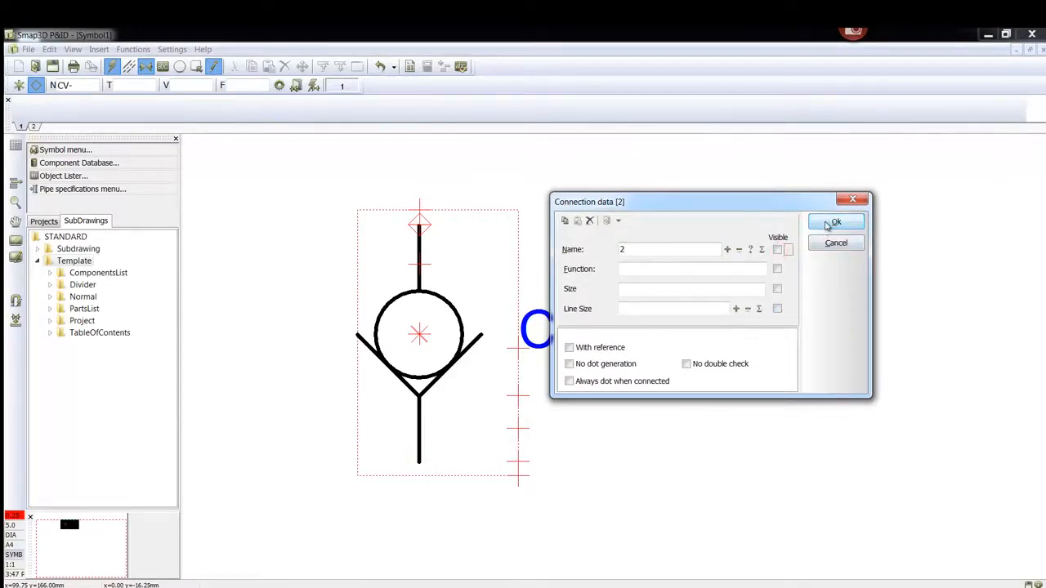
click(827, 224)
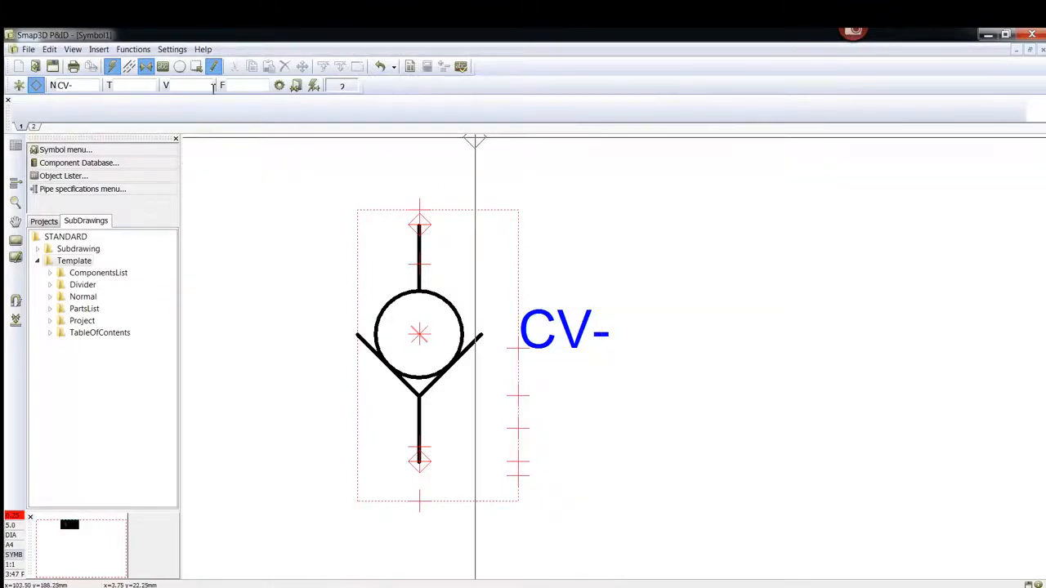
Start saving the symbol and give it the title Check Valve, keeping the symbol type Normal
click(52, 67)
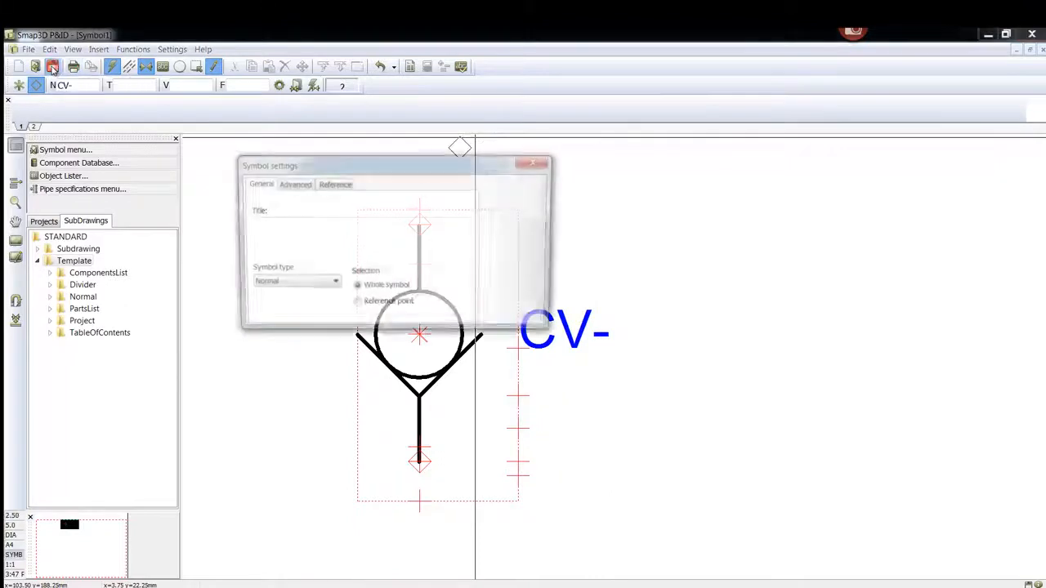
click(285, 222)
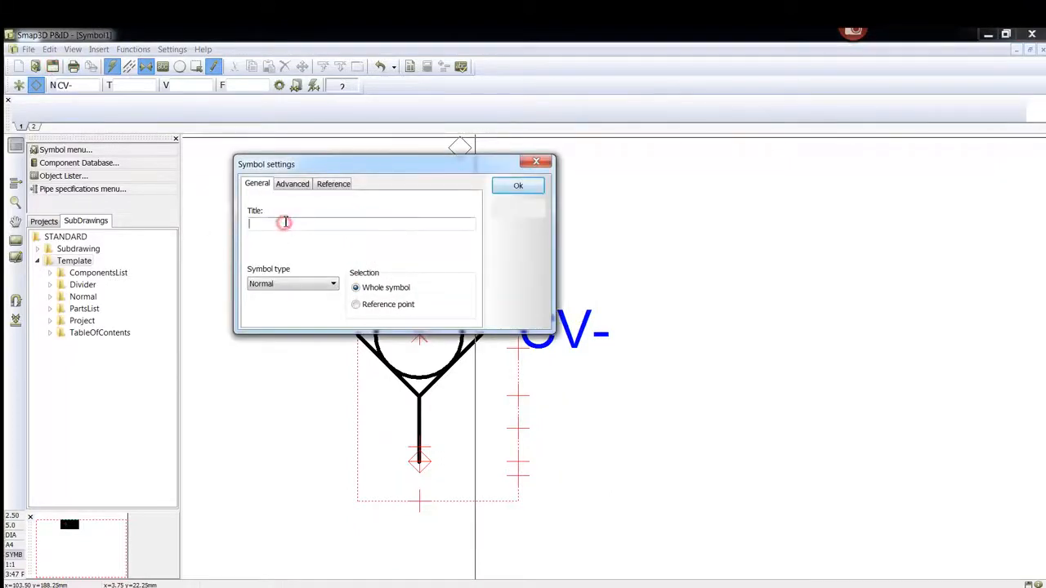
text(C)
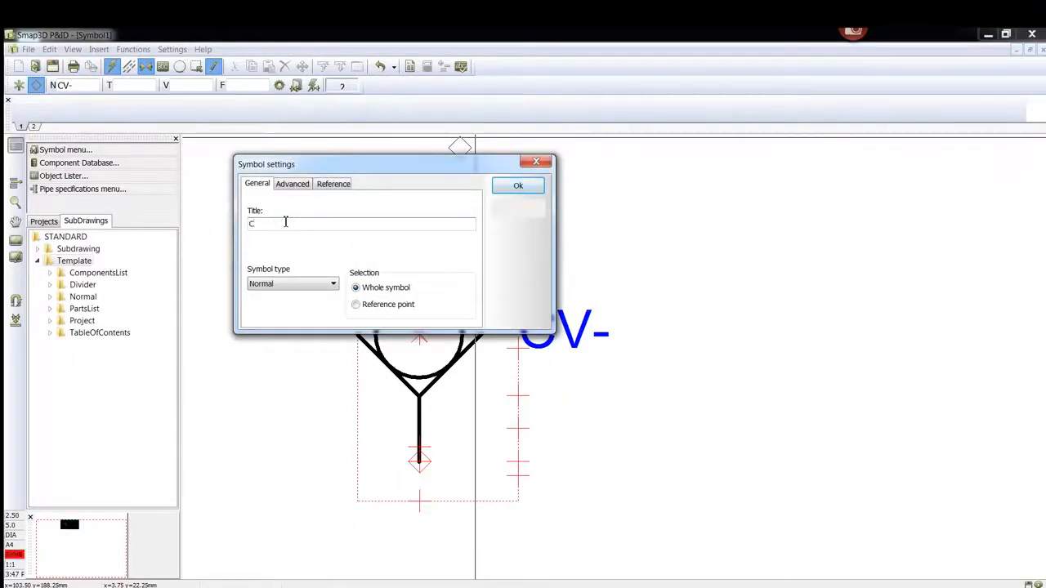
text(heck)
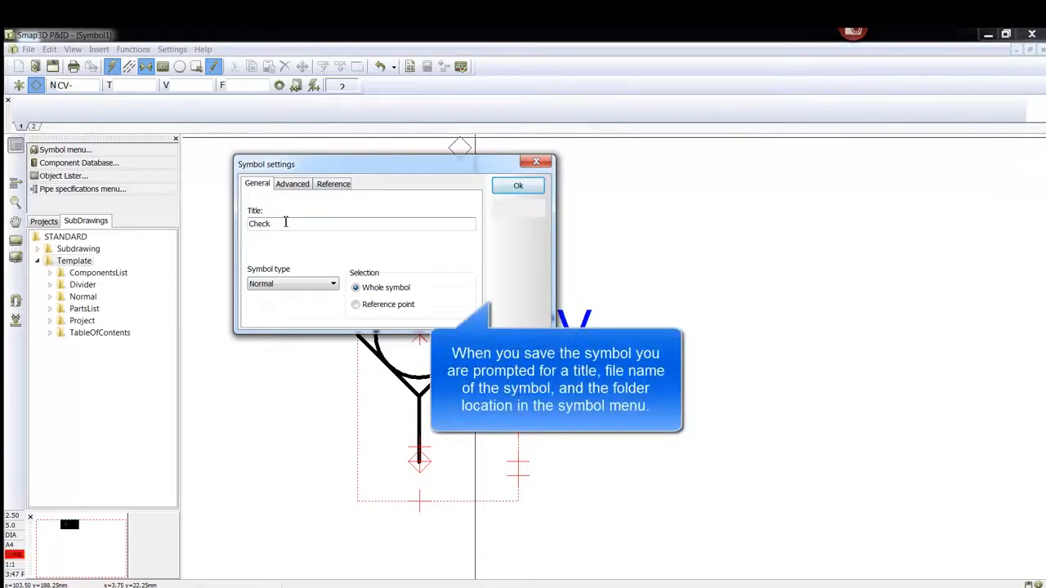
text( Valve)
click(519, 187)
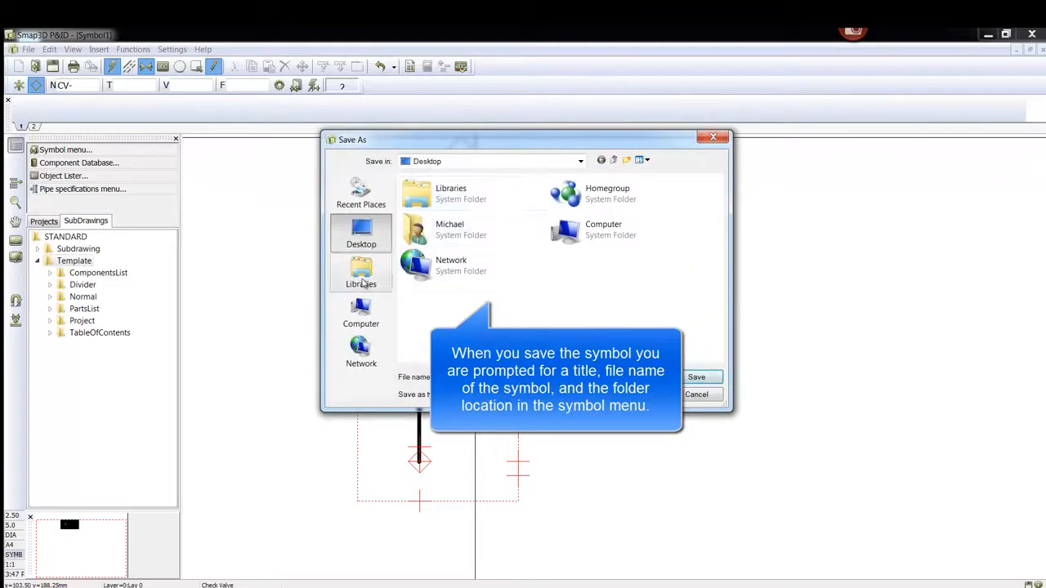
Choose the folder C:\Smap3D P&ID\SYMBOL\USERLIB as the symbol's save location
click(362, 307)
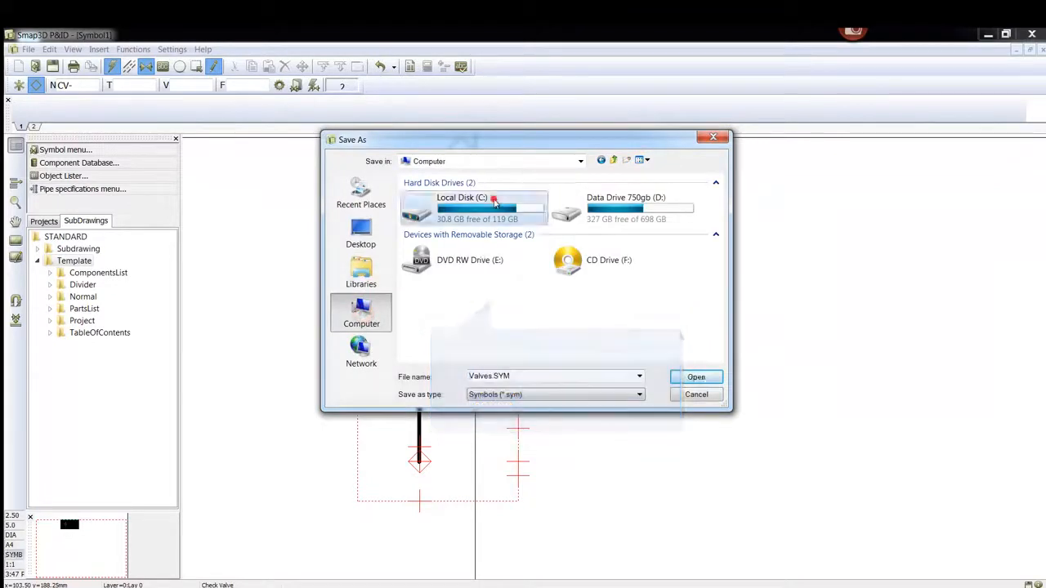
double_click(494, 199)
scroll(467, 295, down, 5)
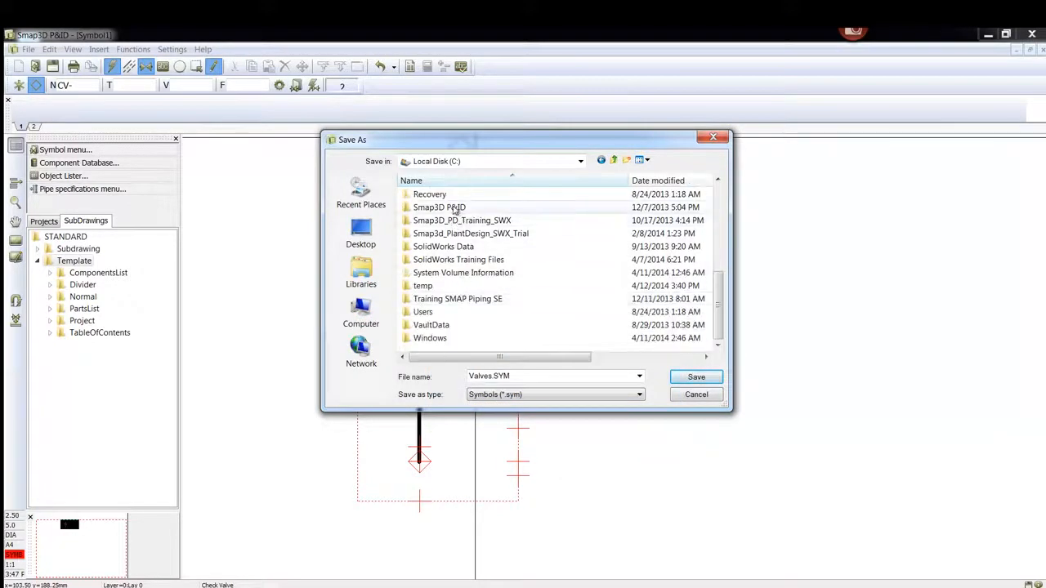
double_click(455, 207)
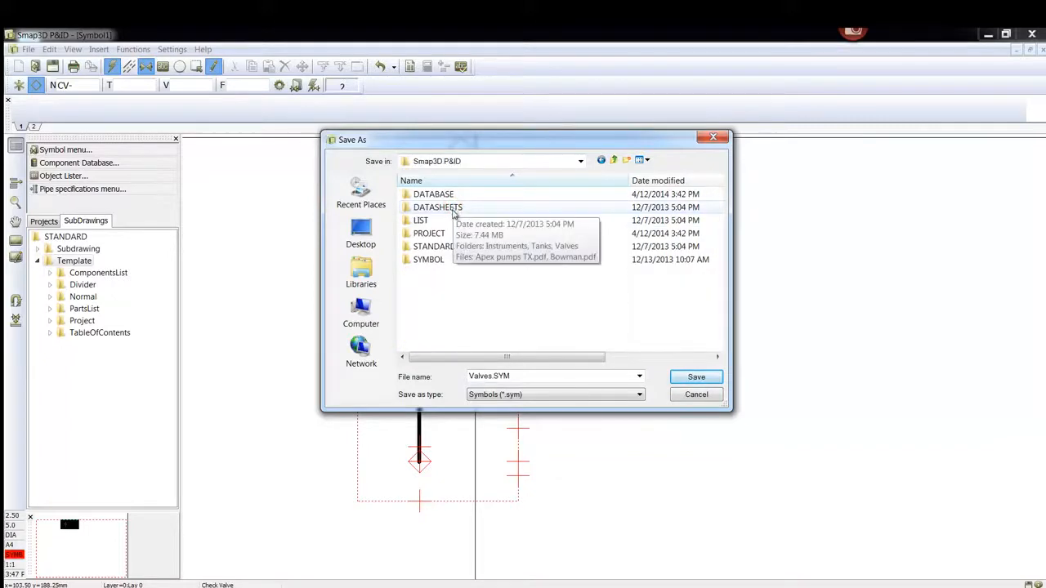
double_click(437, 260)
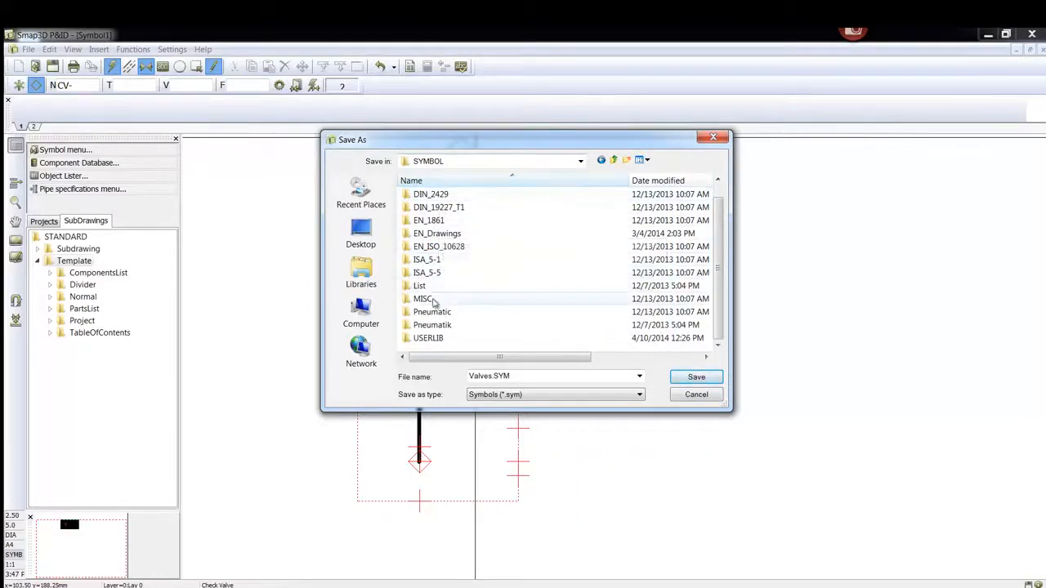
click(422, 300)
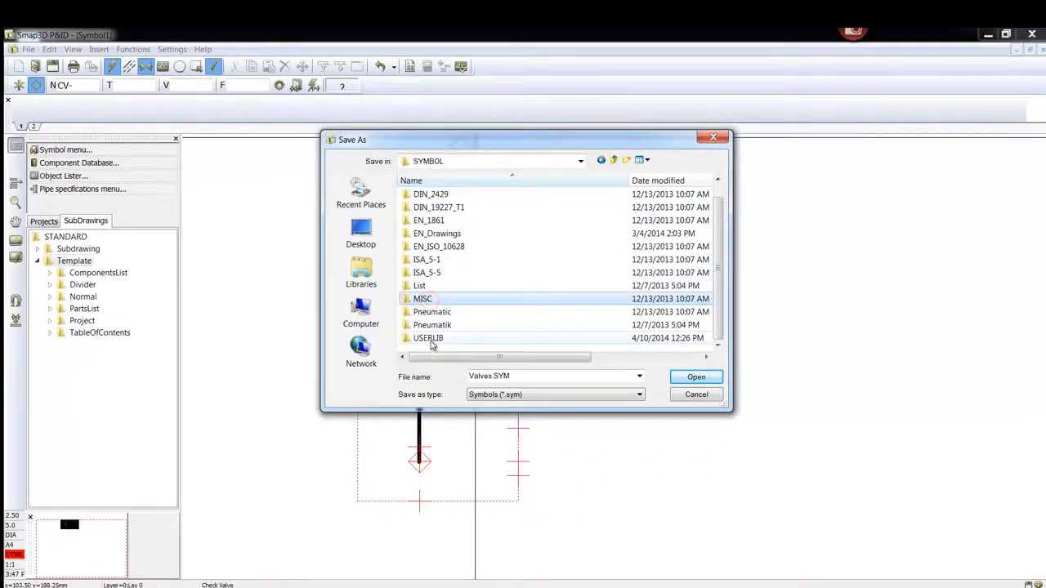
double_click(430, 339)
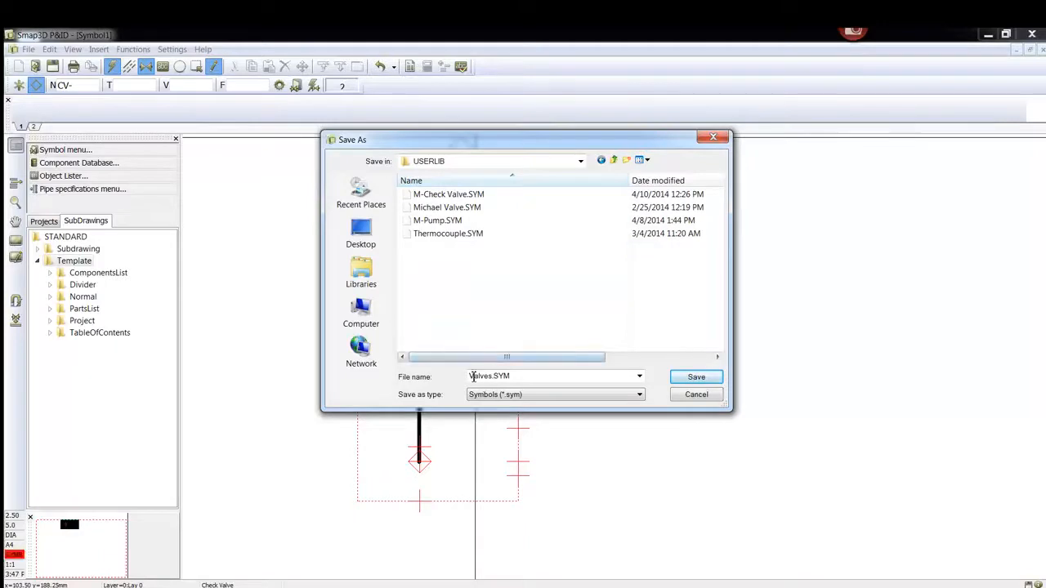
Save the symbol file as Check Valve.SYM and close the symbol library to return to the project drawing
double_click(471, 376)
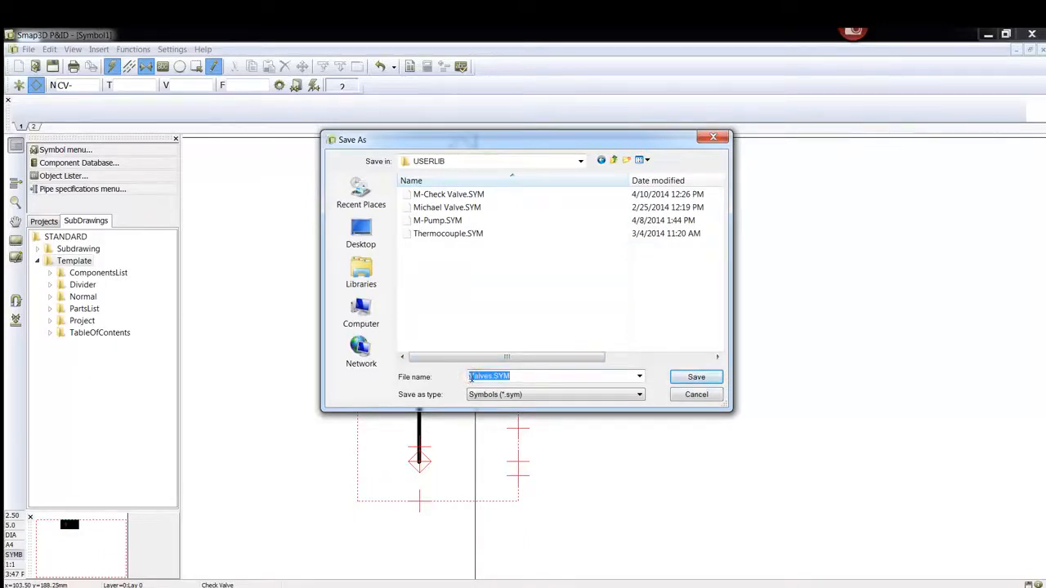
click(474, 376)
text(Check)
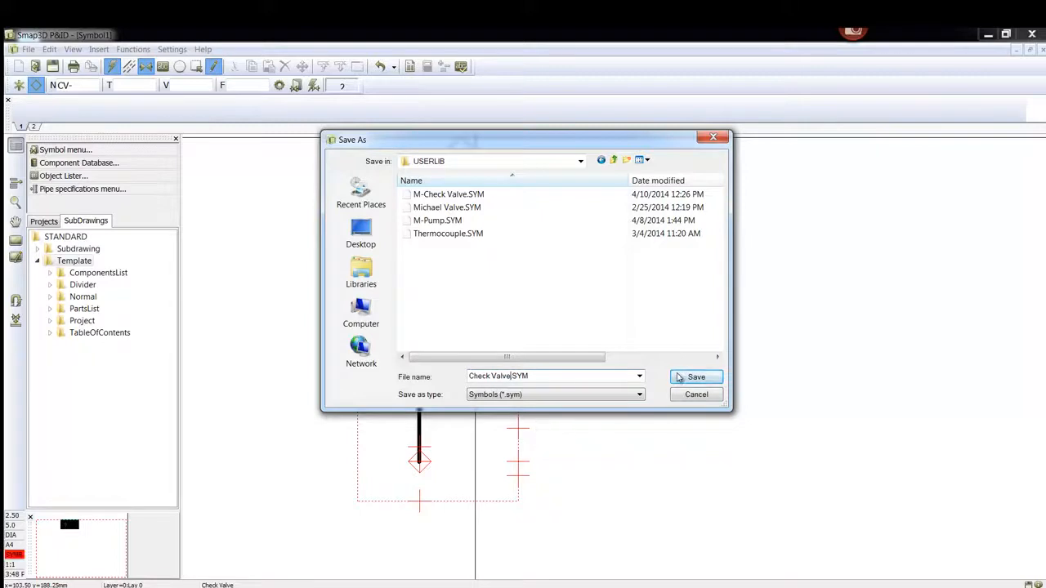
click(695, 377)
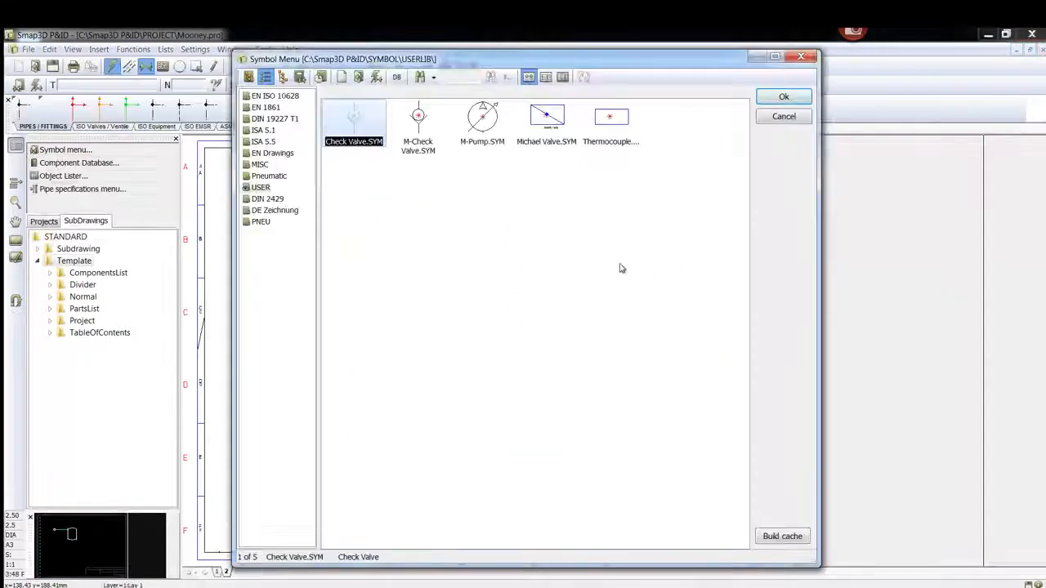
click(802, 58)
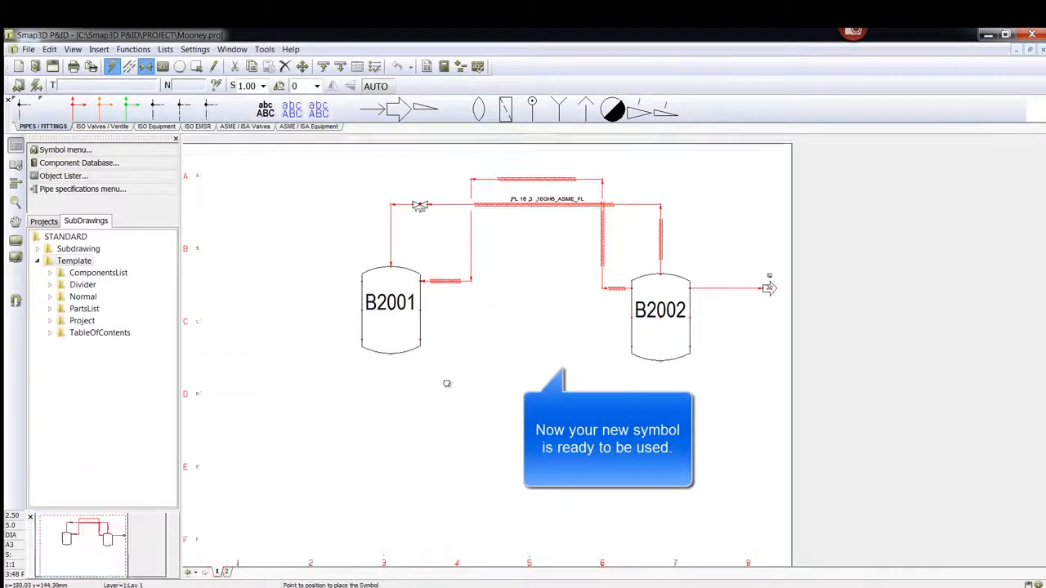
Pick the Check Valve.SYM symbol from the USER symbol library for placement in the drawing
scroll(425, 466, down, 1)
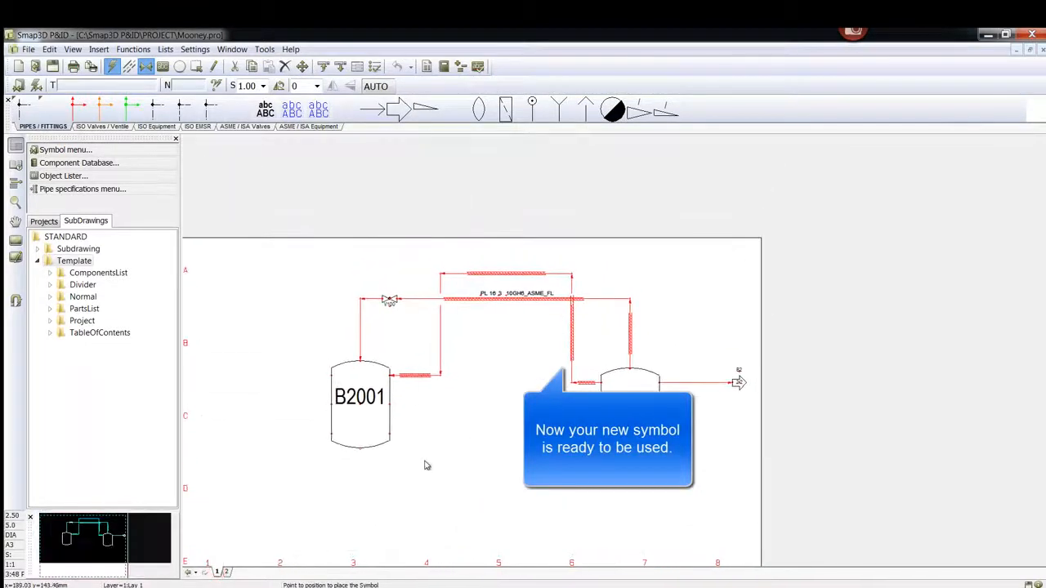
scroll(384, 294, up, 1)
mouse_move(497, 260)
middle_down()
mouse_move(436, 323)
mouse_move(593, 275)
mouse_move(577, 271)
middle_up()
scroll(576, 287, up, 1)
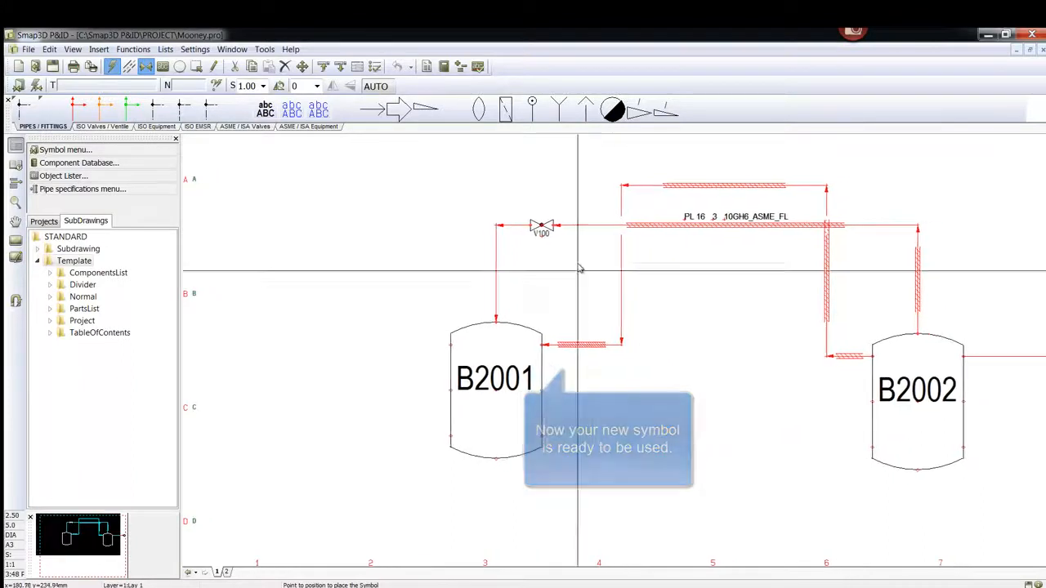
click(114, 154)
click(261, 188)
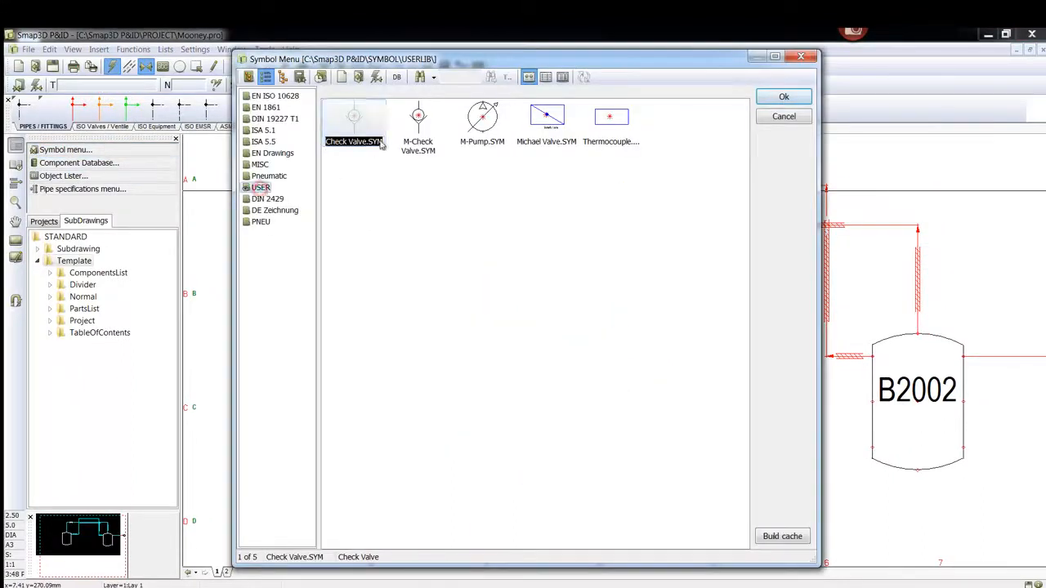
click(359, 123)
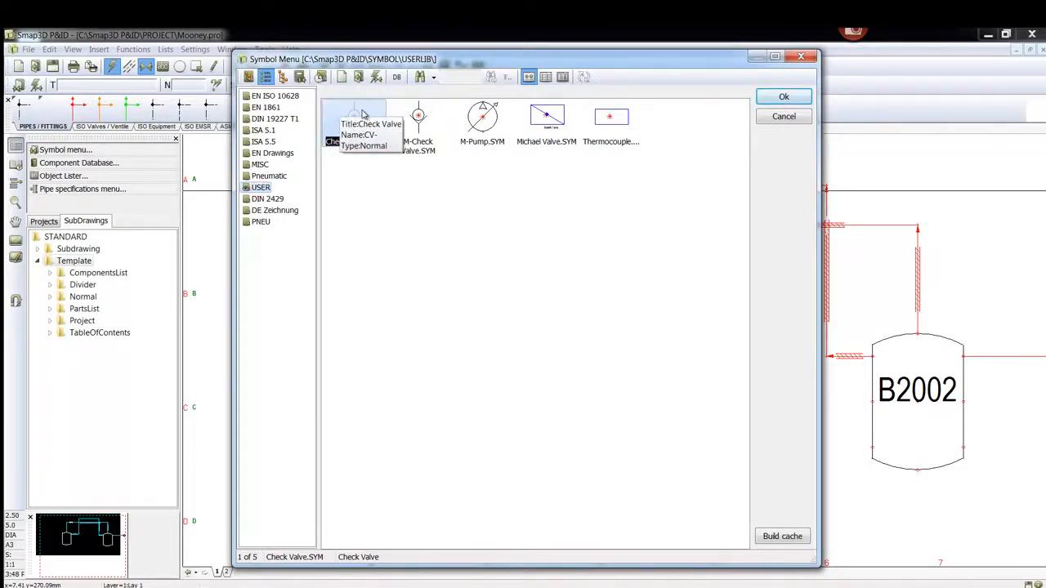
double_click(362, 114)
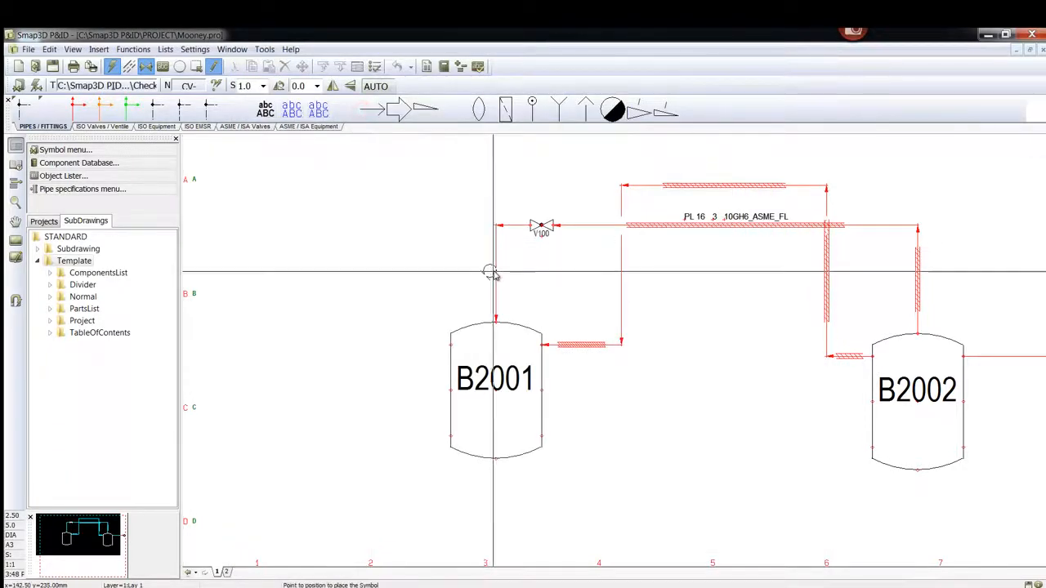
Insert the check valve into the vertical pipe above tank B2001 and name it CV-101
click(494, 263)
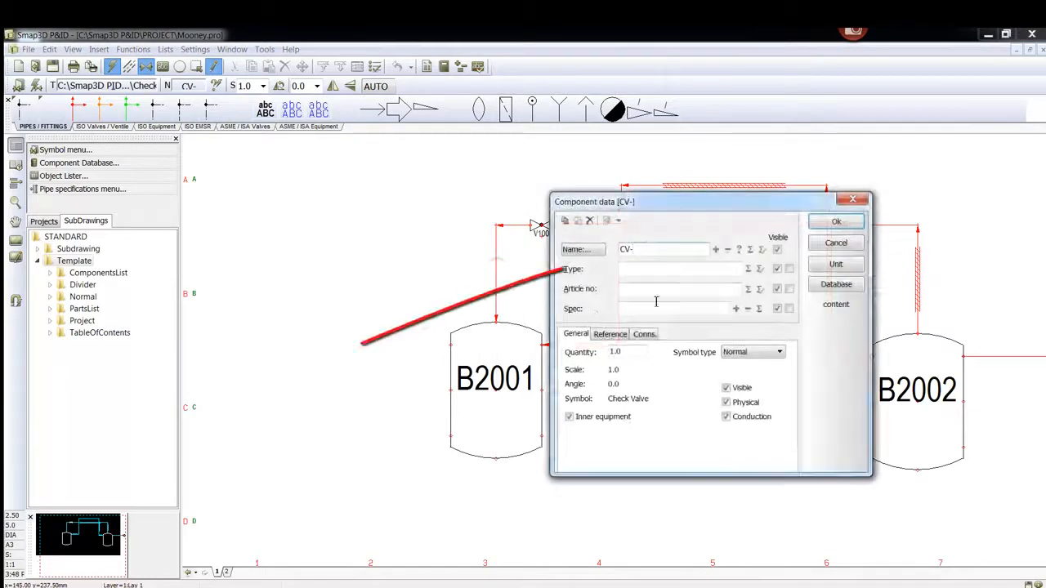
text(101)
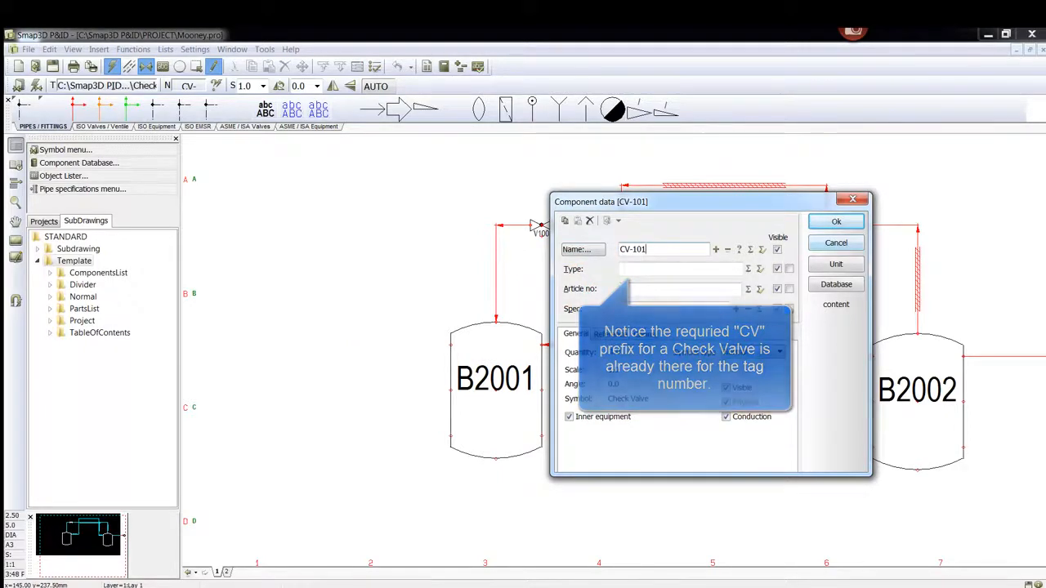
click(836, 223)
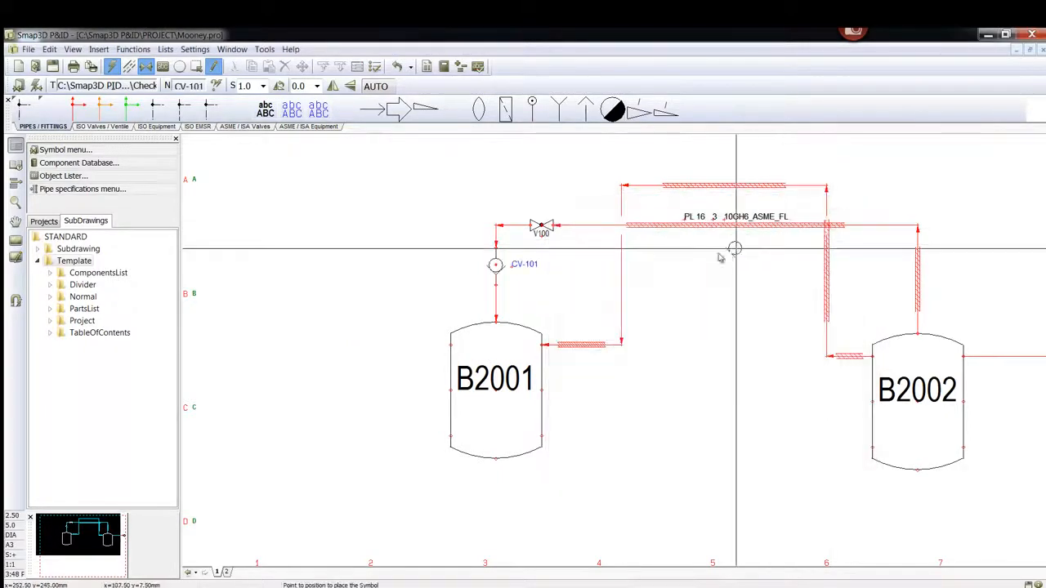
scroll(618, 355, up, 3)
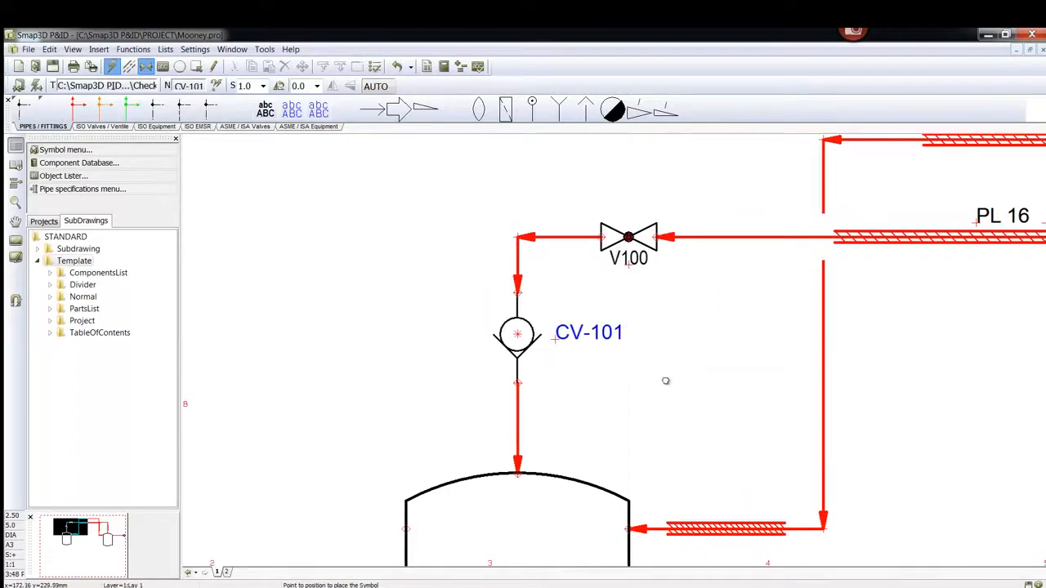
middle_drag(668, 378, 640, 384)
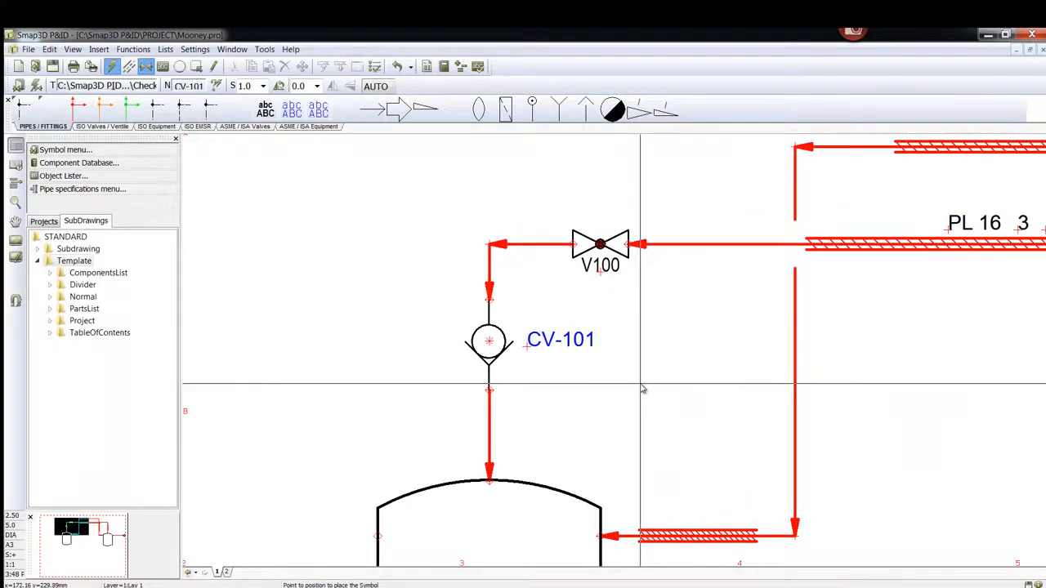